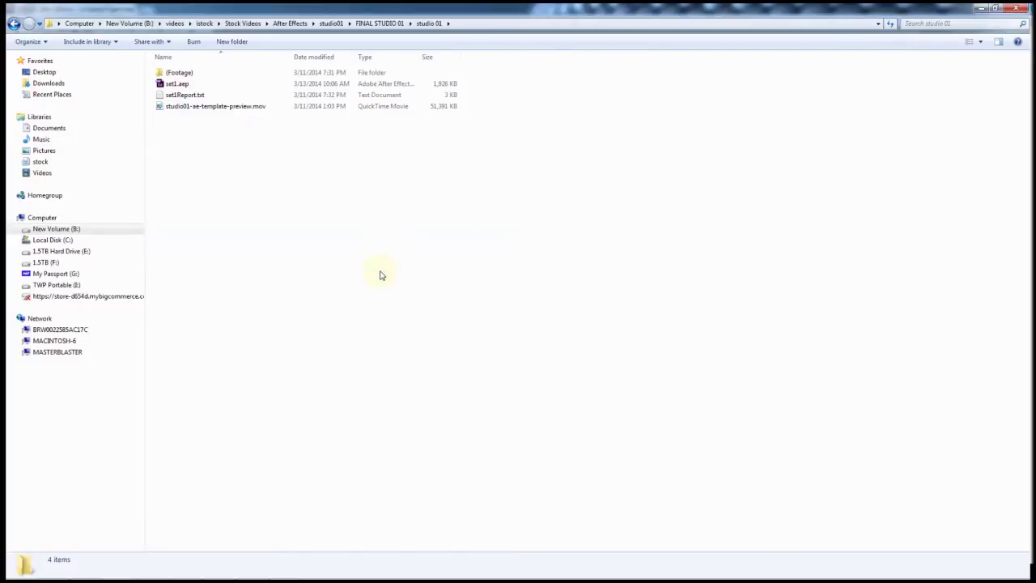
Step: Leave the studio 01 folder in Explorer and switch to the untitled After Effects project
key("alt+Tab")
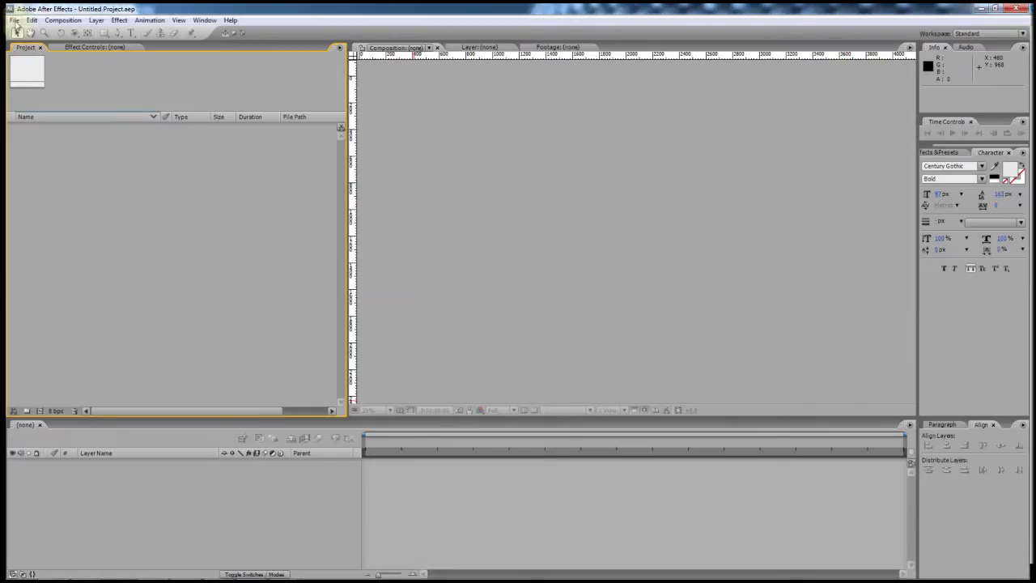
Step: Open the set1.aep project from the studio 01 folder
left_click(15, 21)
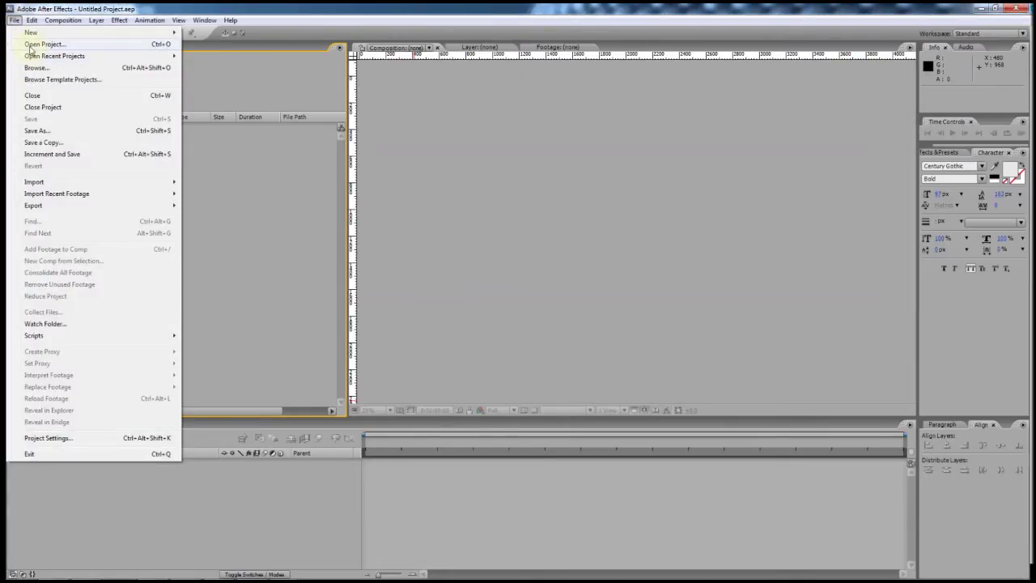
left_click(32, 45)
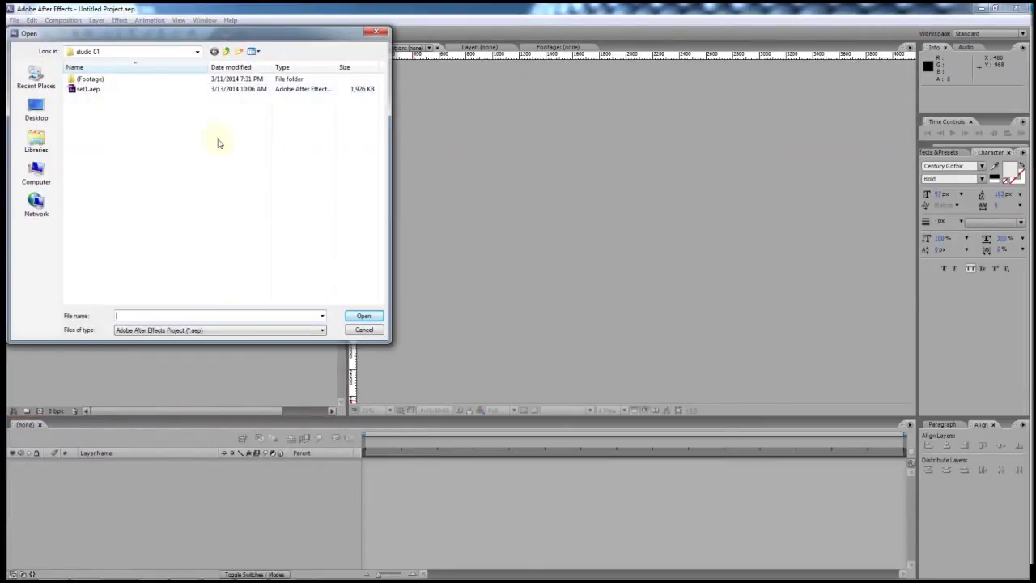
left_click(89, 93)
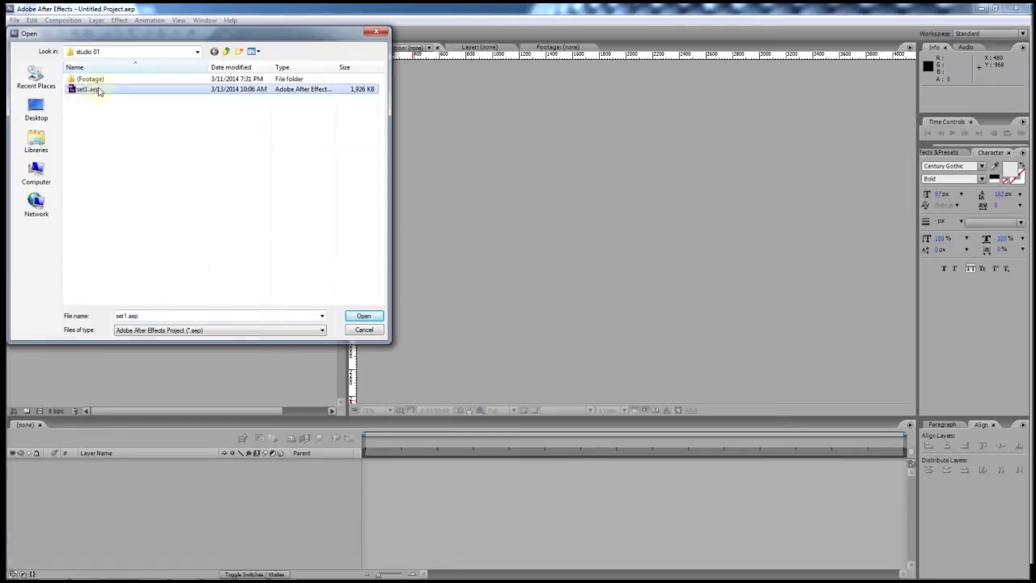
double_click(99, 91)
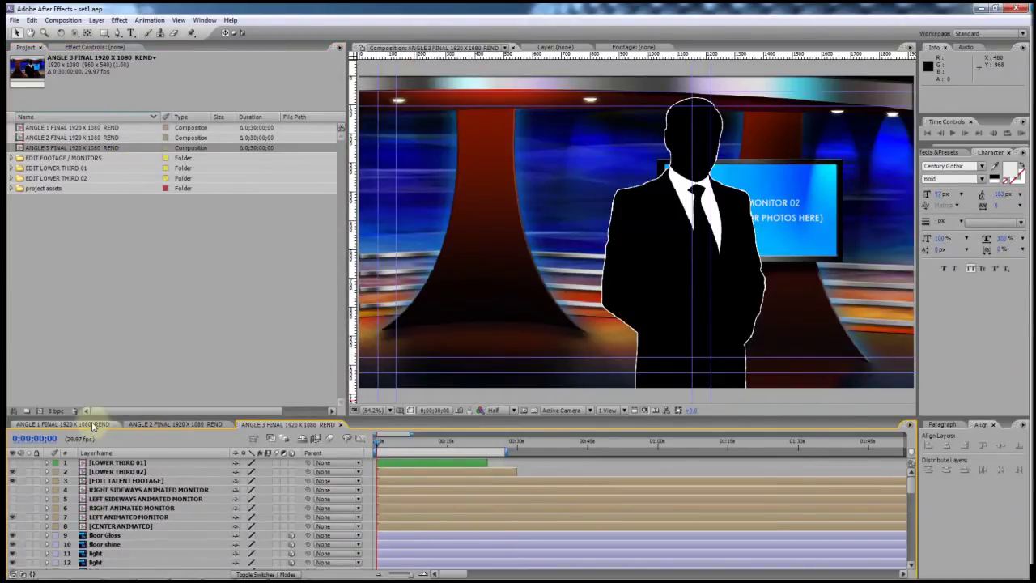
Step: Show ANGLE 1 FINAL with a taller, fully zoomed-out timeline and work area ending near 34 seconds
left_click(85, 424)
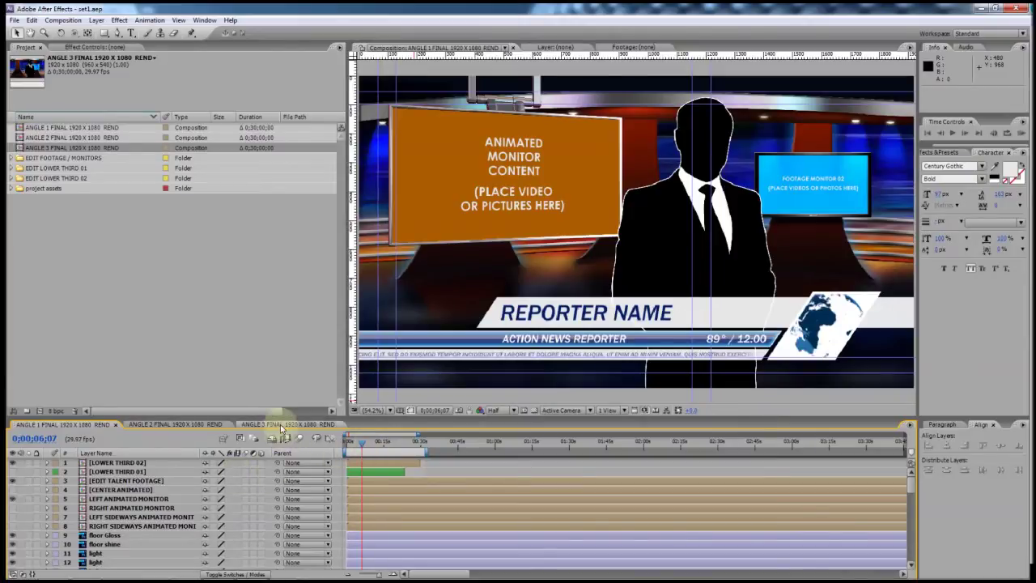
left_click_drag(279, 416, 279, 385)
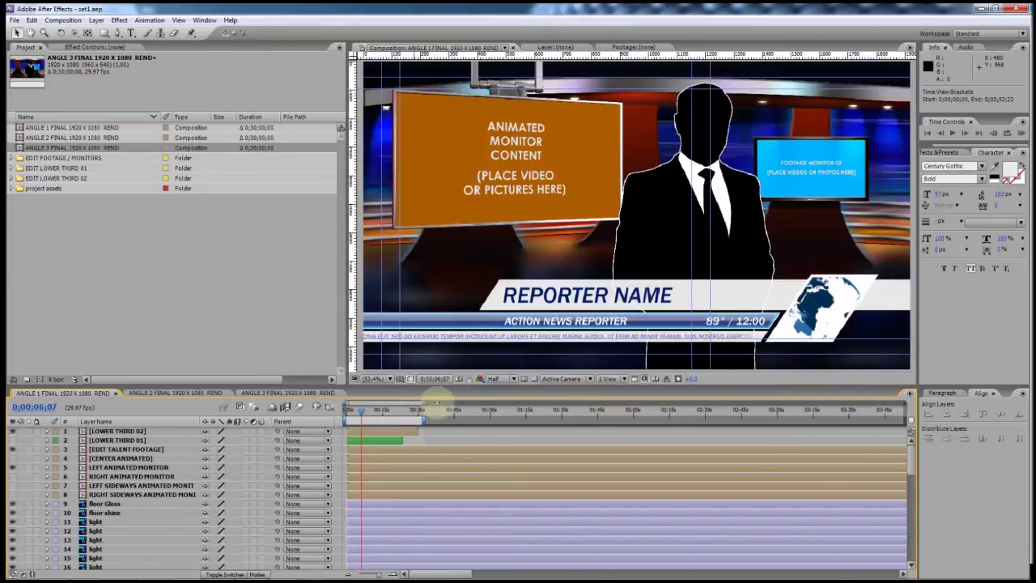
left_click_drag(421, 404, 918, 402)
mouse_move(357, 417)
left_mouse_down()
mouse_move(907, 416)
mouse_move(416, 417)
mouse_move(360, 437)
left_mouse_up()
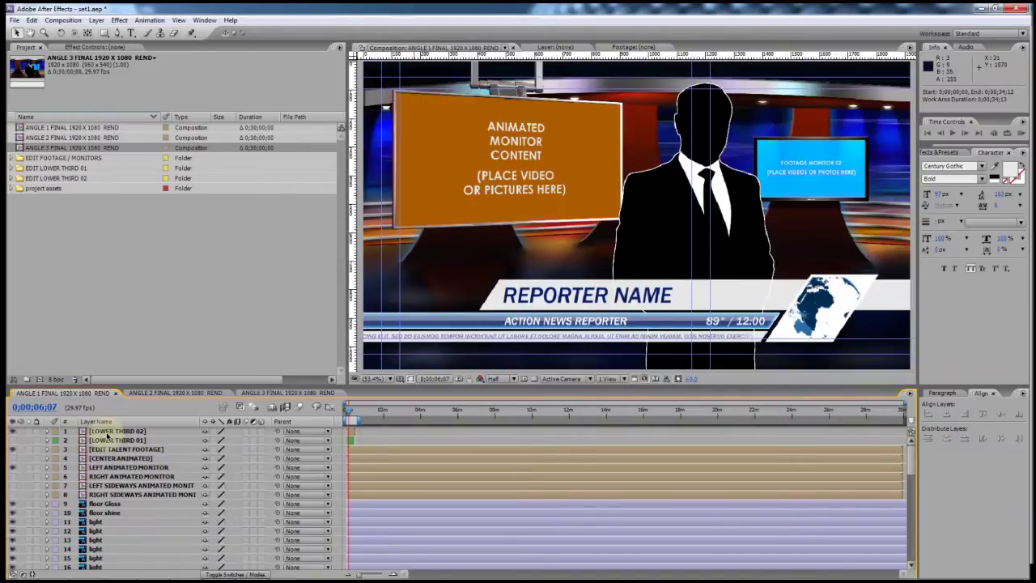
left_click(12, 433)
left_click(15, 452)
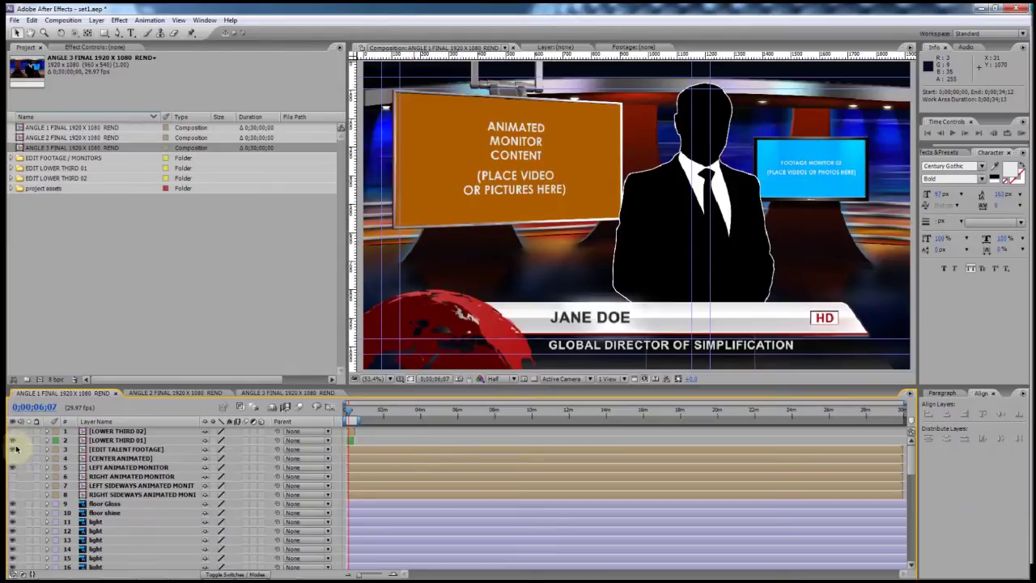
left_click(12, 440)
left_click(13, 431)
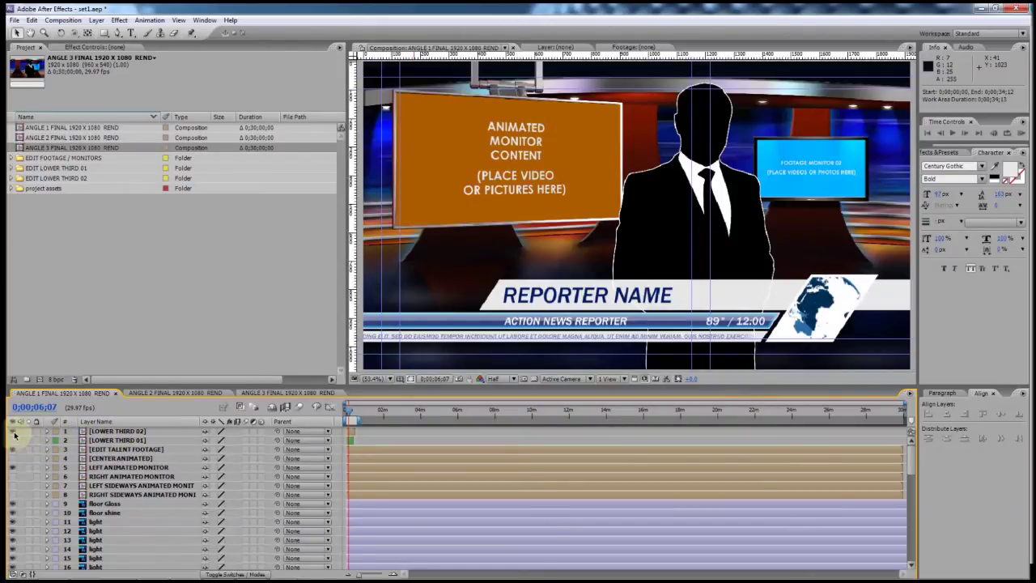
left_click(113, 431)
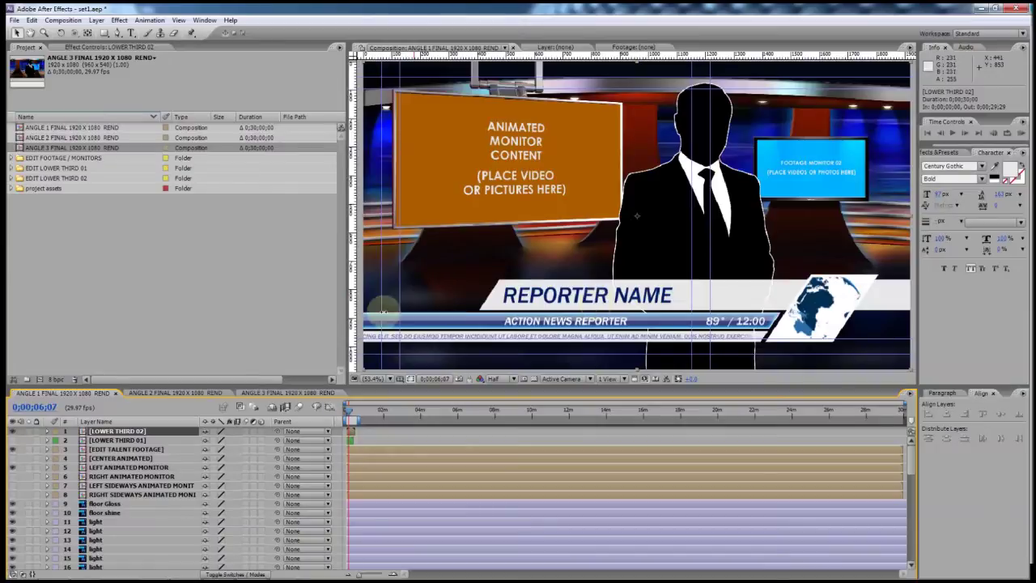
Step: Open the EDIT LOWER THIRD 2 TEXT composition from the EDIT LOWER THIRD 02 folder
left_click(47, 178)
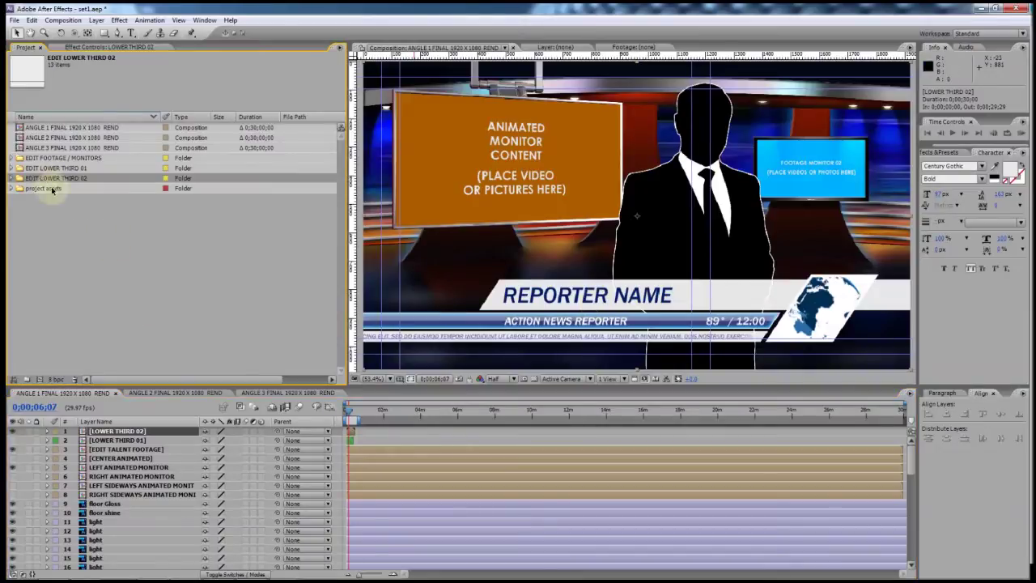
left_click(11, 178)
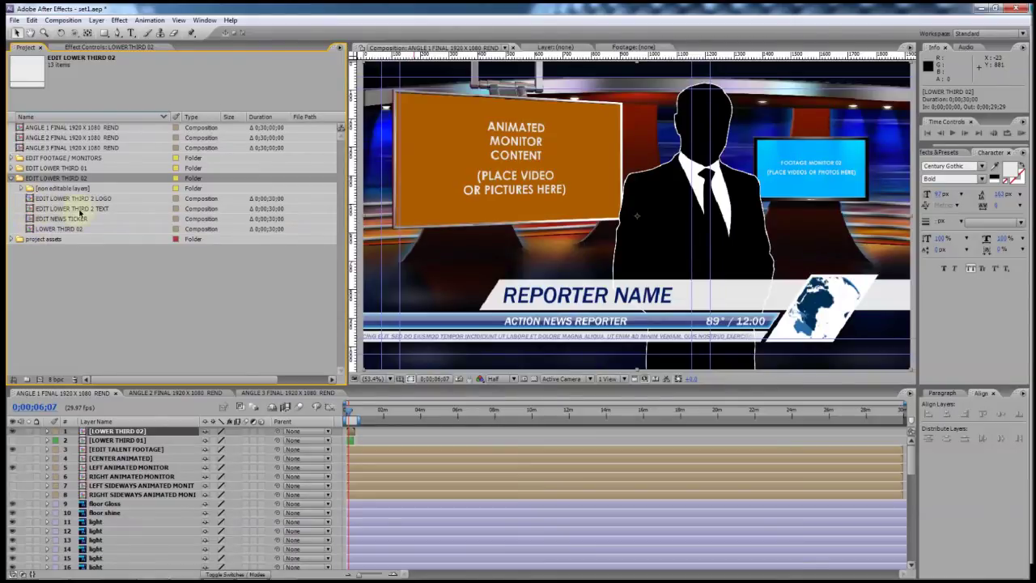
double_click(32, 208)
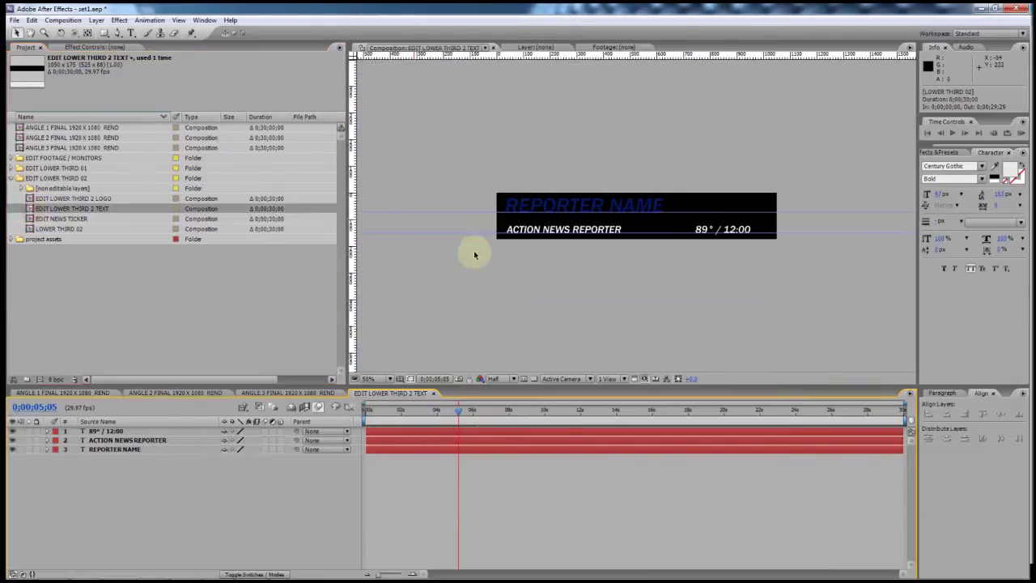
Step: Replace REPORTER NAME with the reporter's name and the title with REPORTER ON
double_click(567, 209)
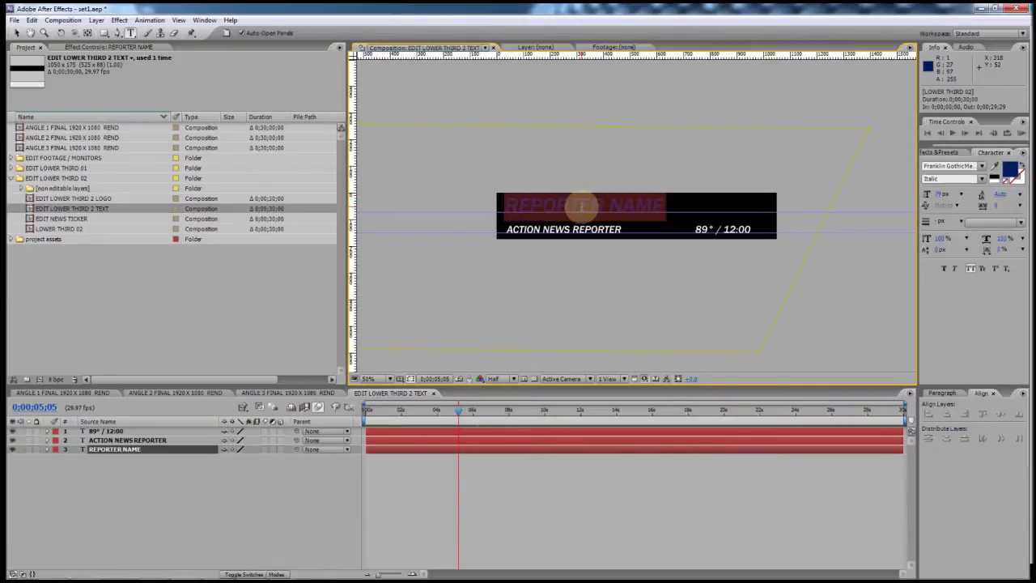
type("MR. BO")
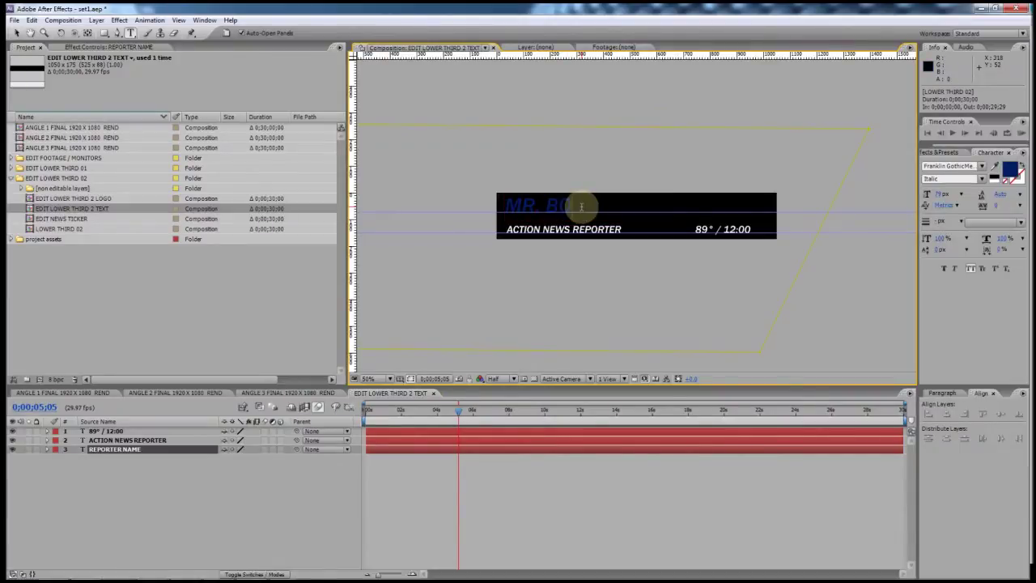
type("B")
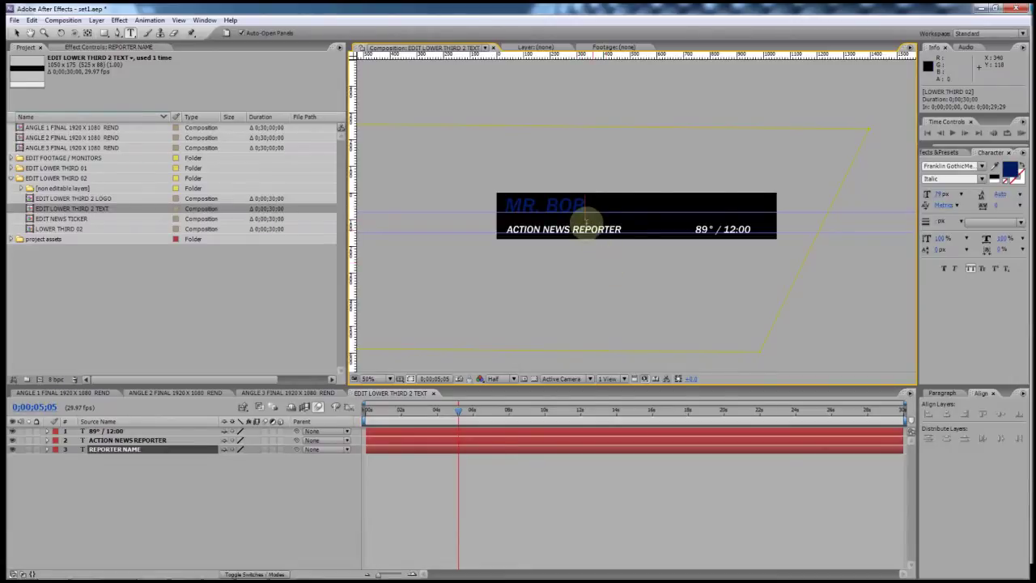
left_click(16, 33)
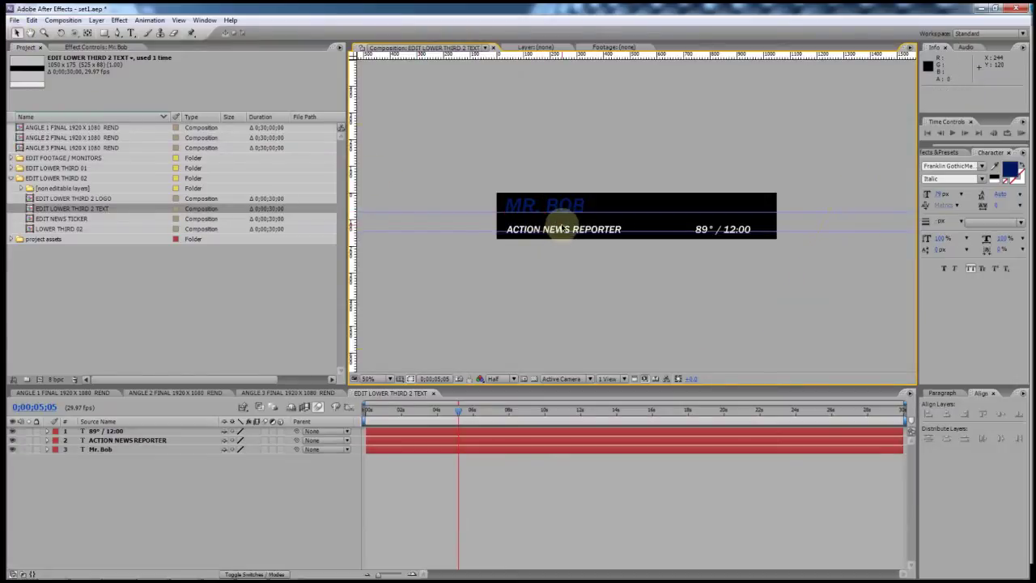
double_click(564, 229)
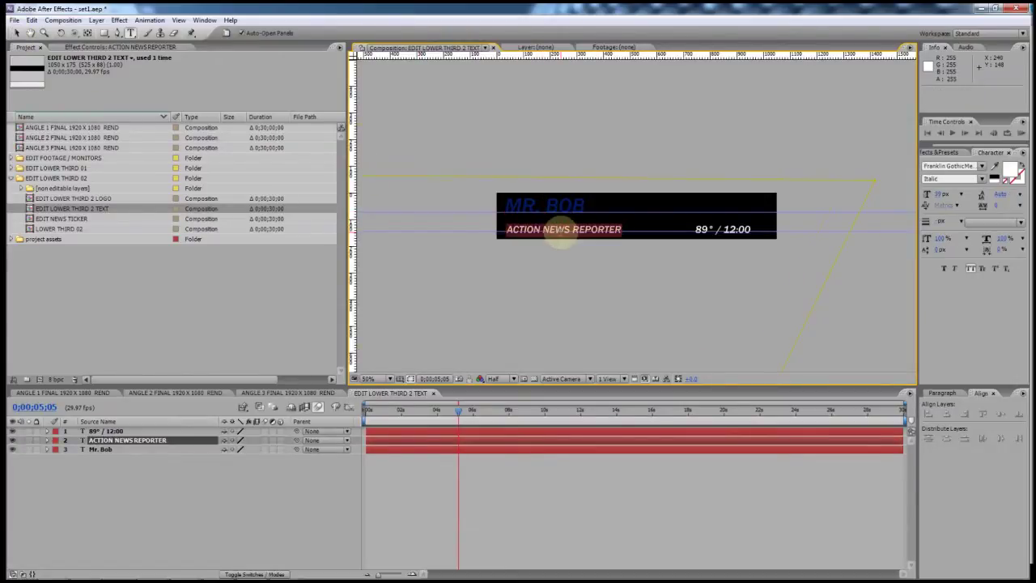
type("REPO")
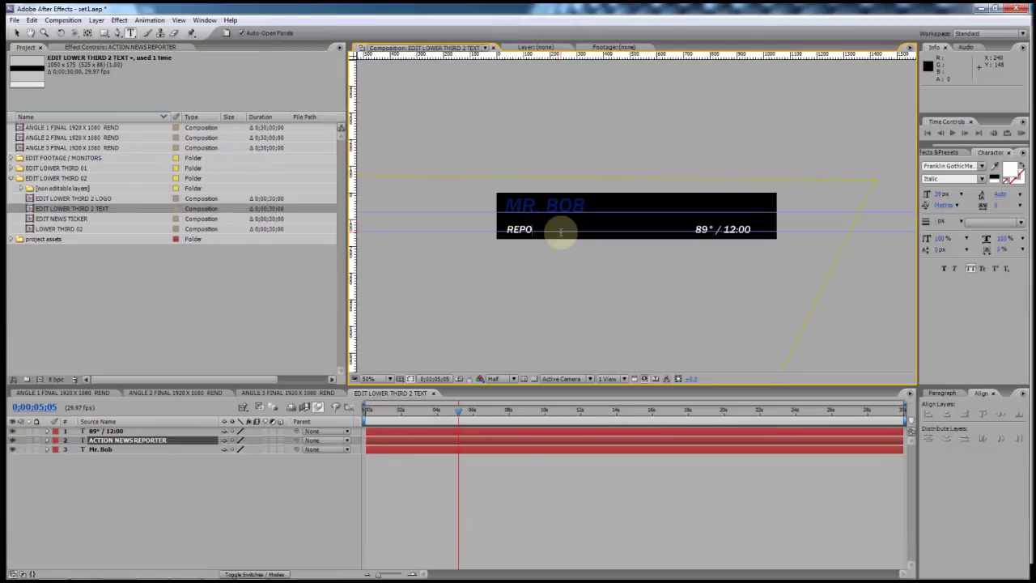
type("RTER ON SCENE")
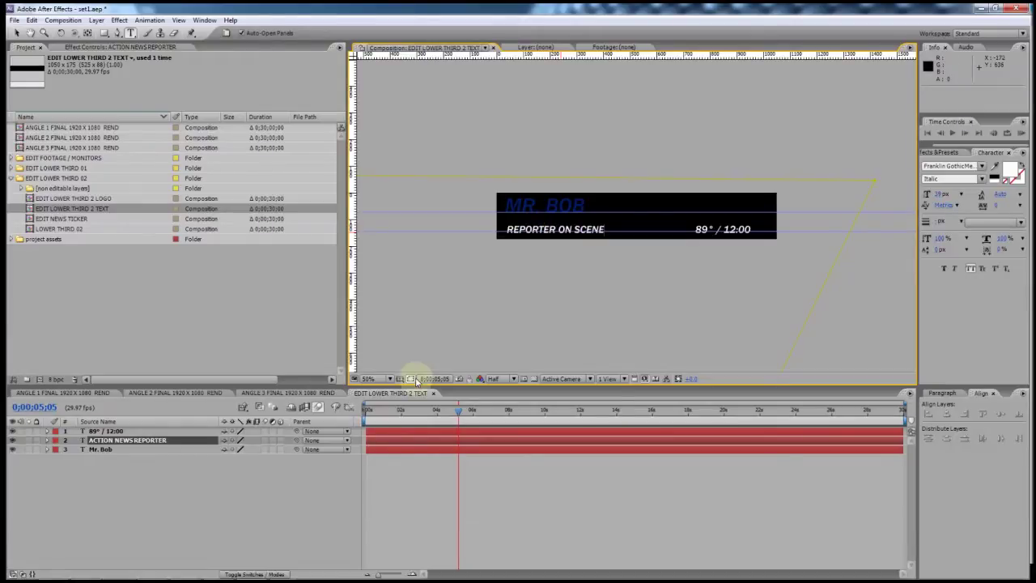
left_click(215, 484)
Step: Toggle the 89° / 12:00 text's visibility, leaving it shown, and return to ANGLE 1 FINAL
left_click(97, 435)
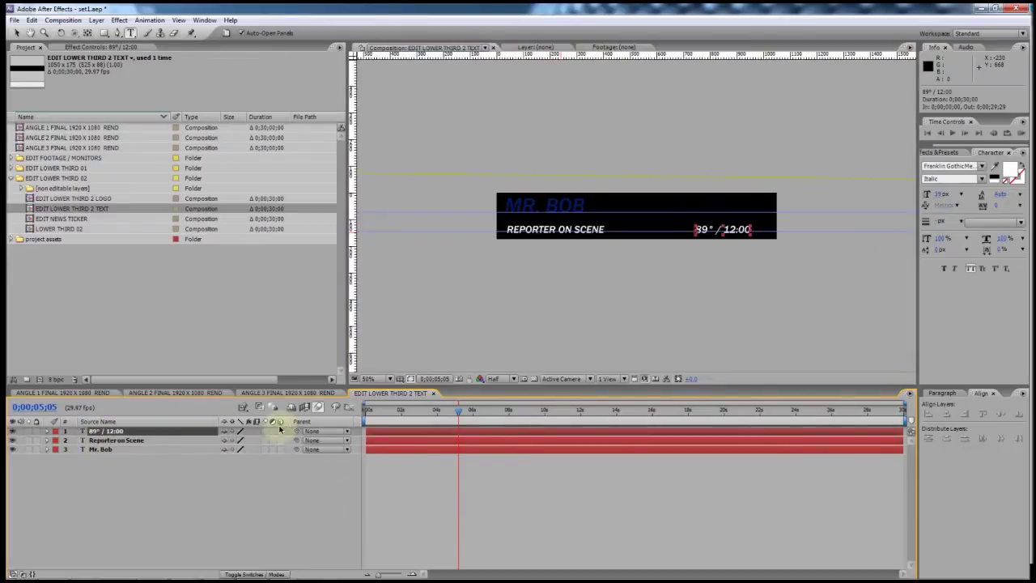
left_click(12, 431)
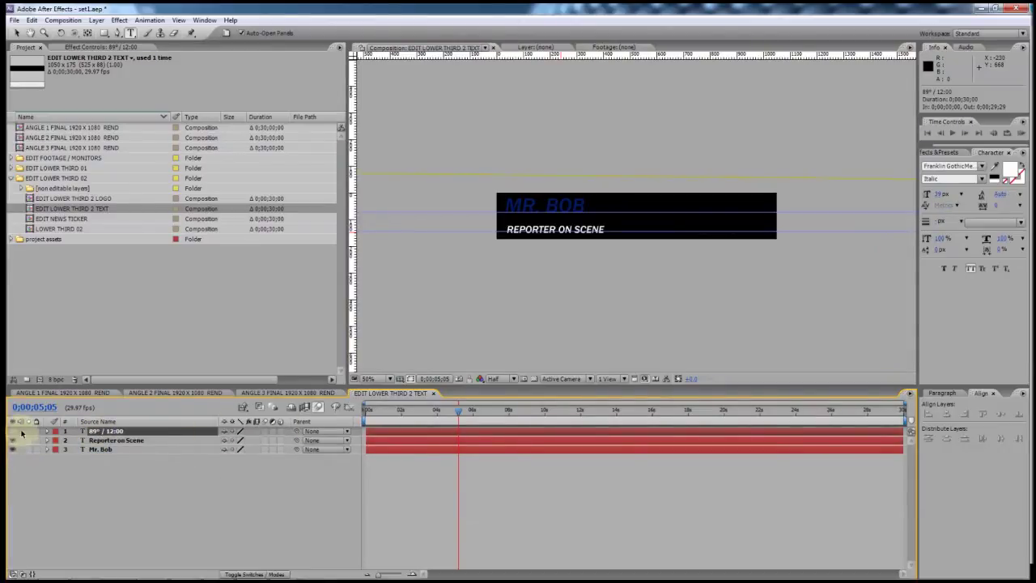
left_click(12, 431)
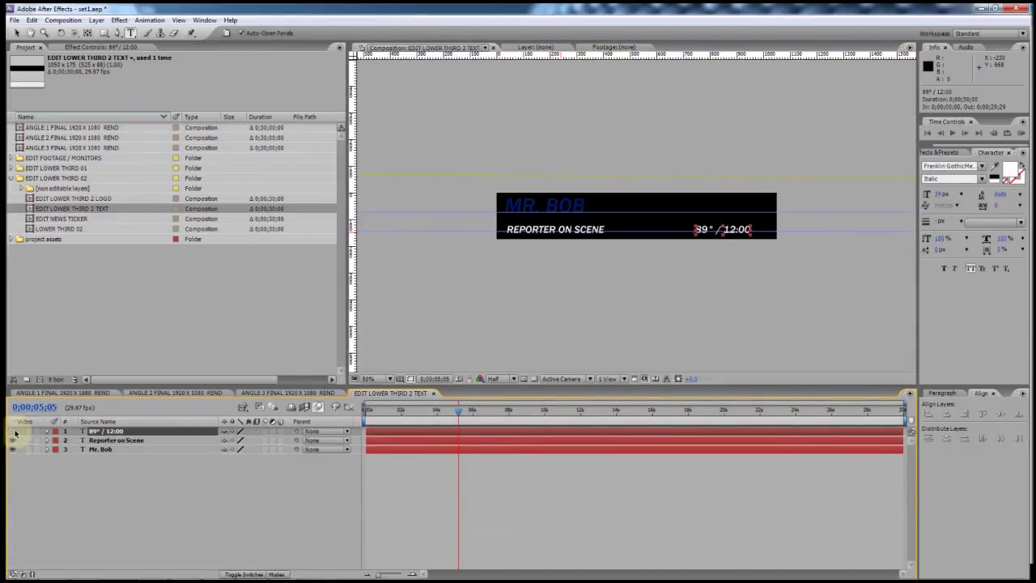
left_click(13, 431)
left_click(12, 430)
left_click(12, 431)
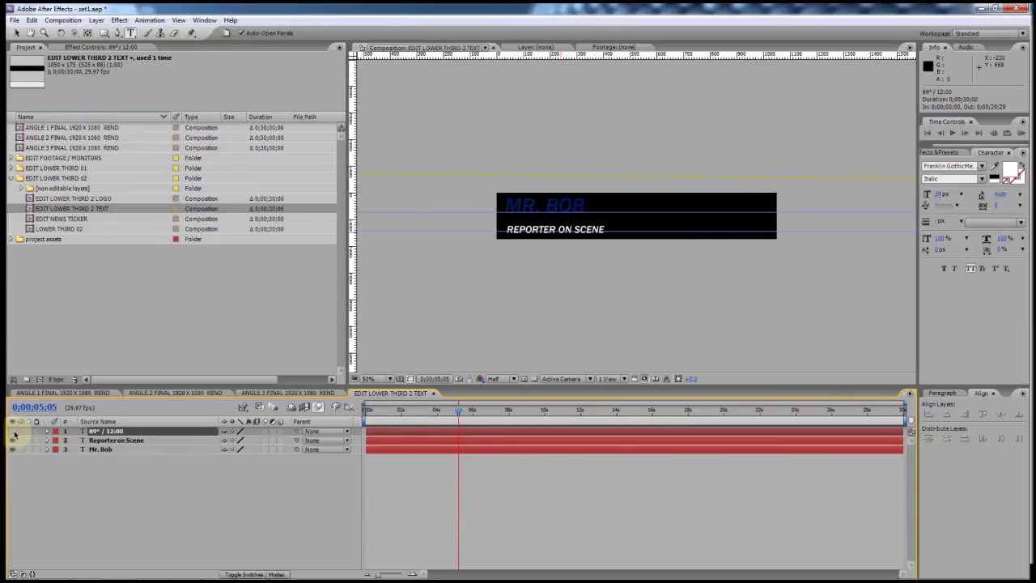
left_click(12, 430)
left_click(77, 393)
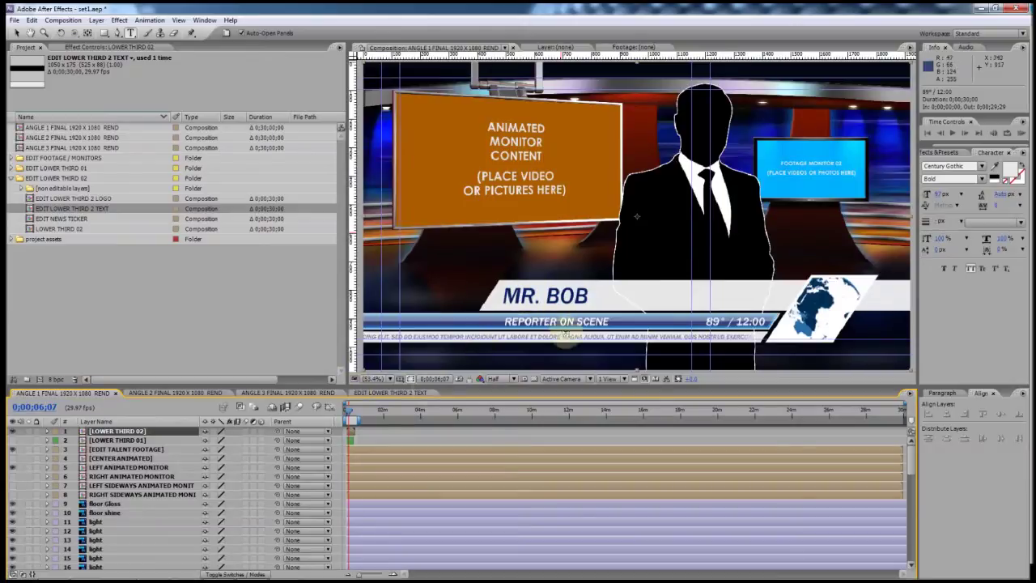
Step: Preview the animation from the start, then park at 0;00;06;27 with the Selection tool
left_click_drag(349, 412, 347, 413)
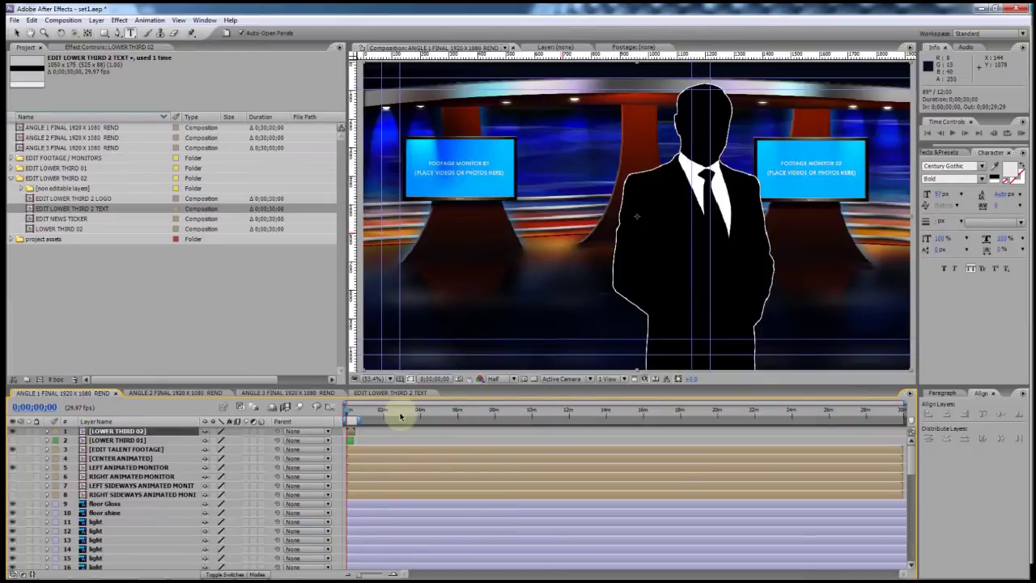
left_click(1019, 132)
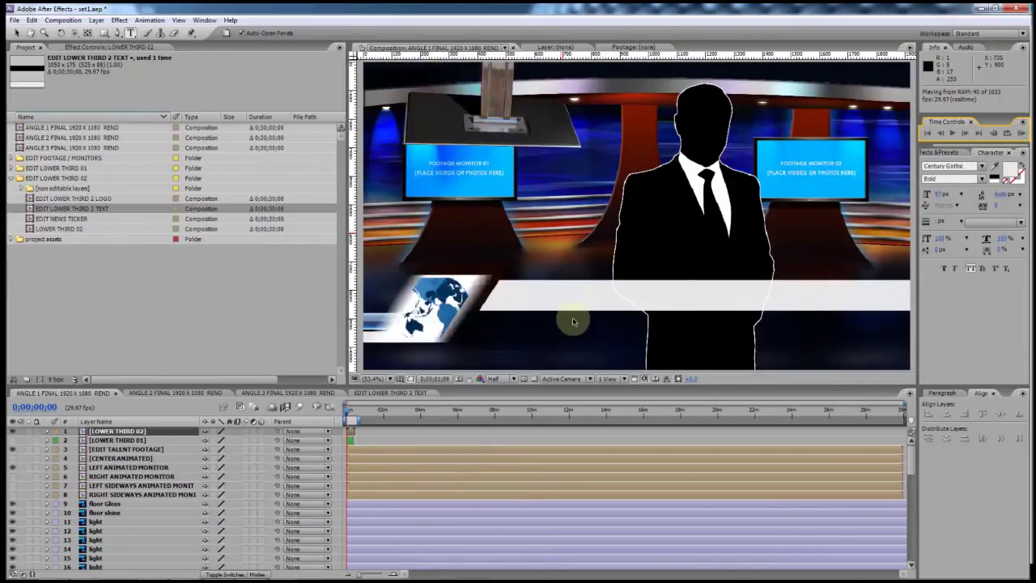
key("space")
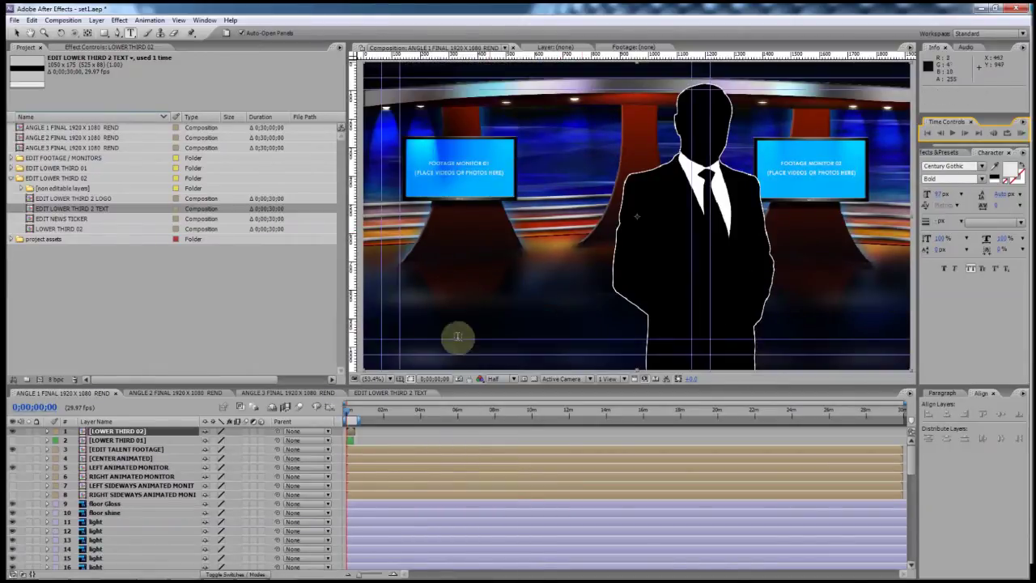
left_click(350, 413)
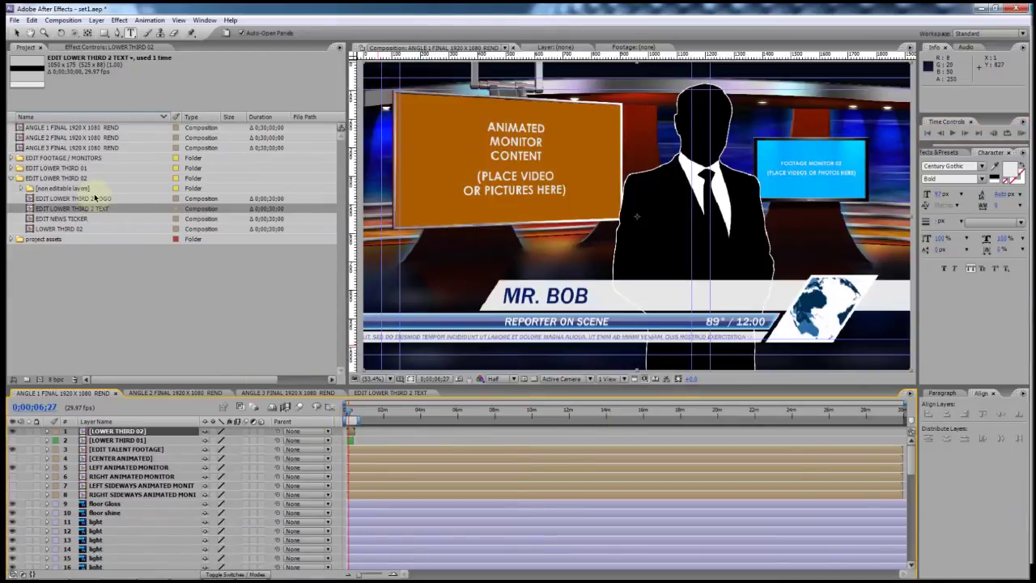
left_click(16, 33)
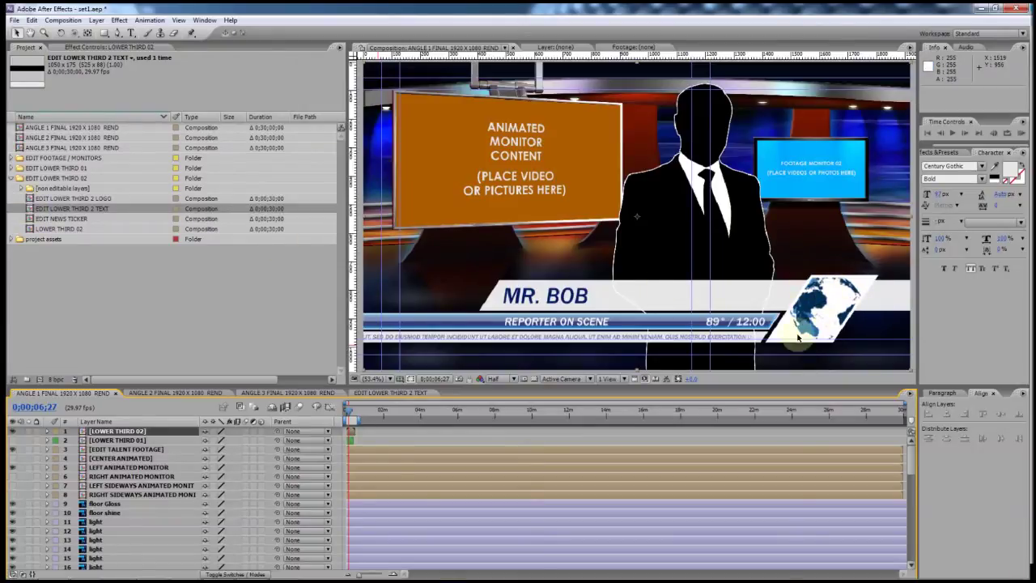
Step: Inspect the EDIT LOWER THIRD 2 LOGO and TEXT precomps, then return to ANGLE 1 FINAL
double_click(31, 200)
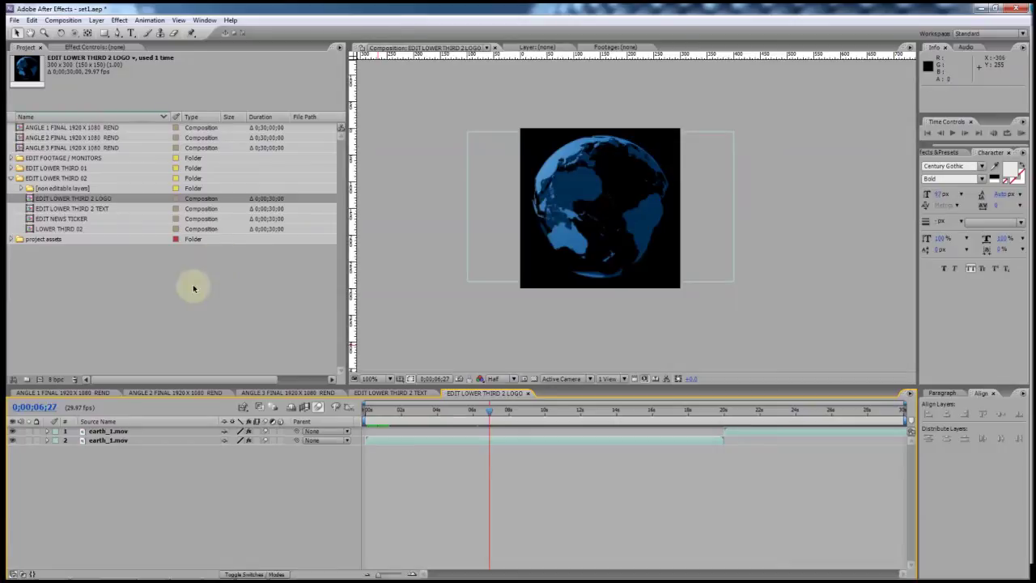
left_click(528, 392)
left_click(421, 393)
left_click(433, 394)
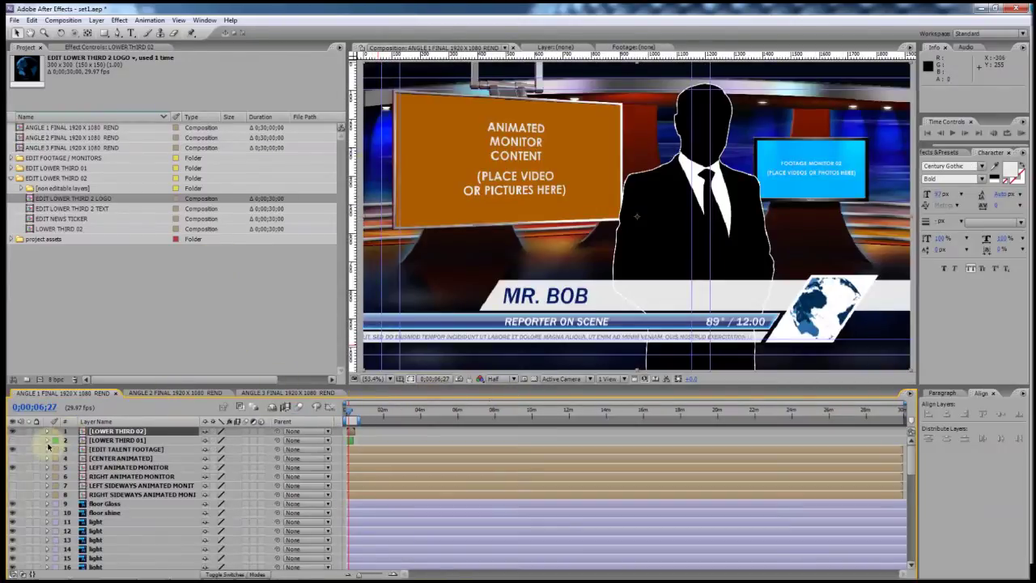
Step: Hide the blue-globe lower third and show and select LOWER THIRD 01
left_click(12, 431)
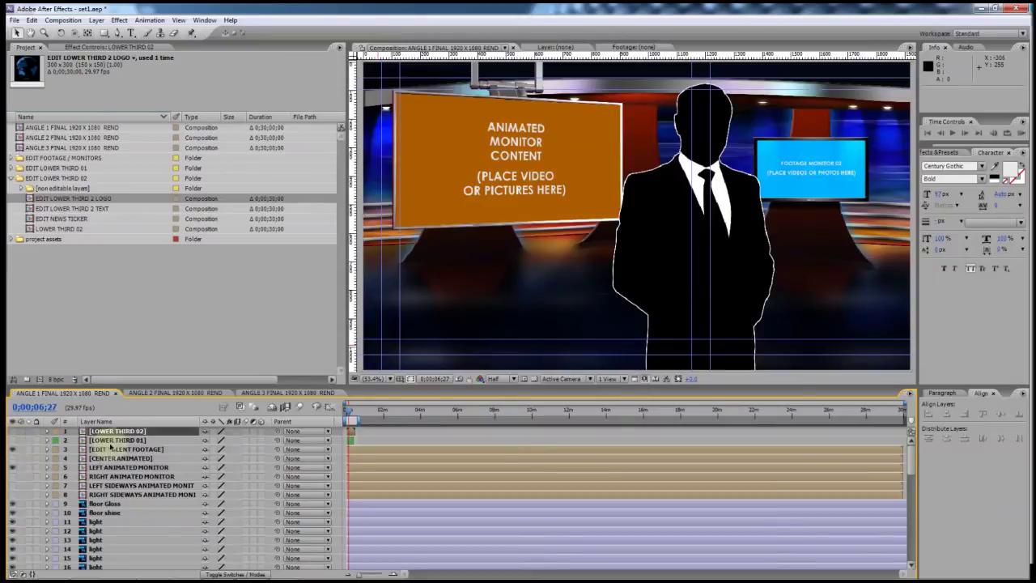
left_click(13, 440)
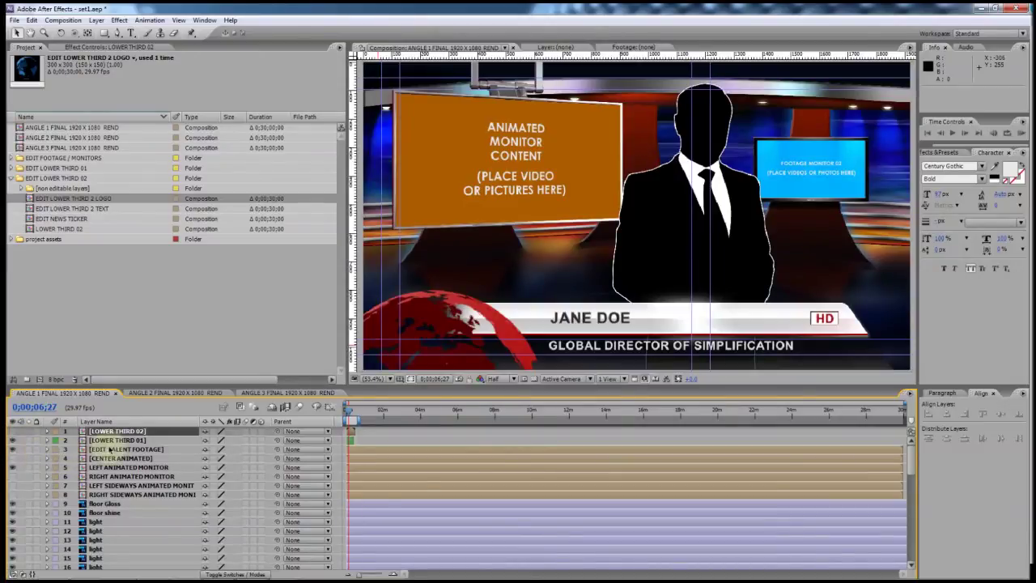
left_click(95, 439)
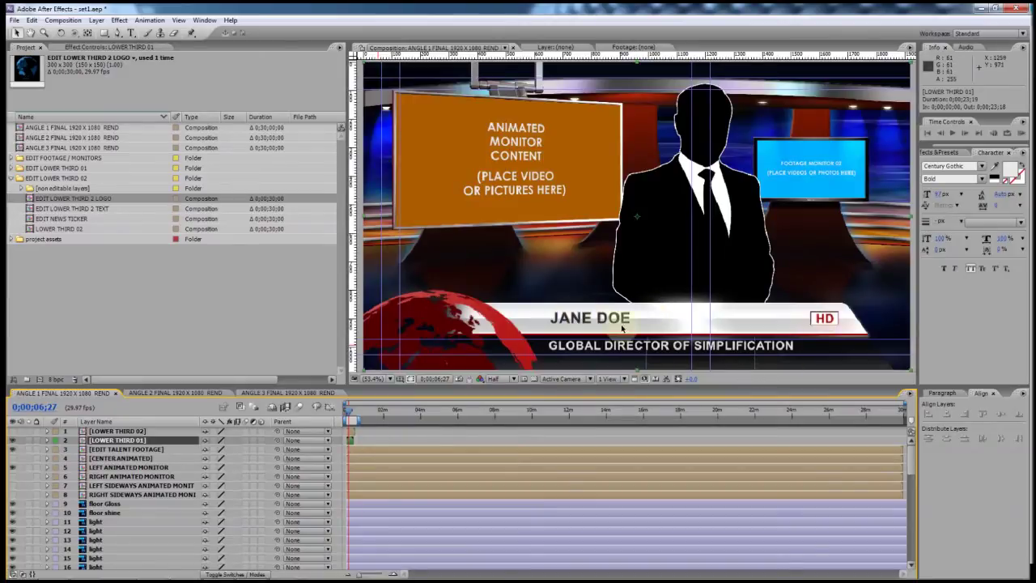
Step: Browse the EDIT LOWER THIRD 01 folder's text and globe/logo comps, then collapse it
left_click(13, 178)
left_click(55, 168)
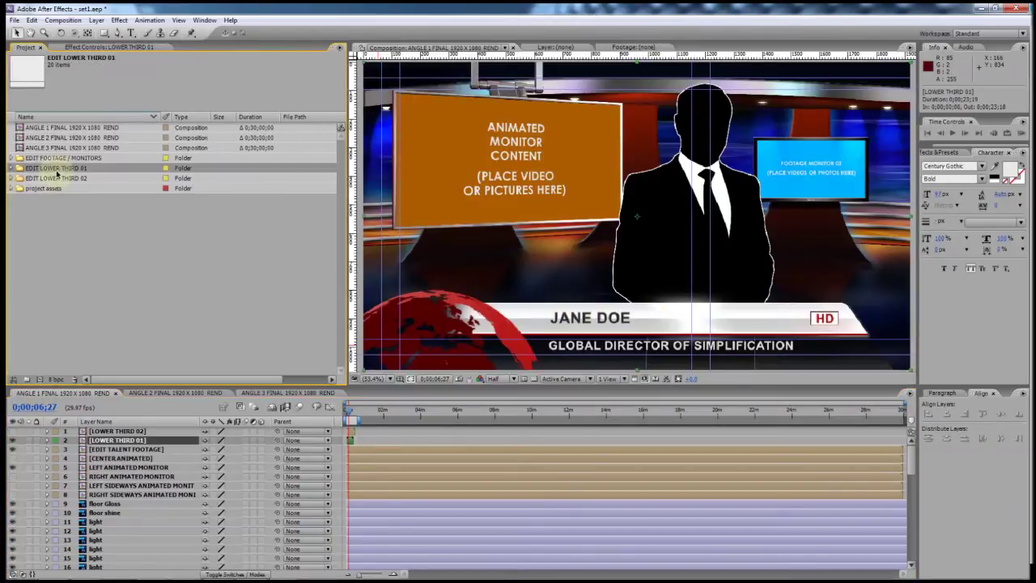
left_click(13, 168)
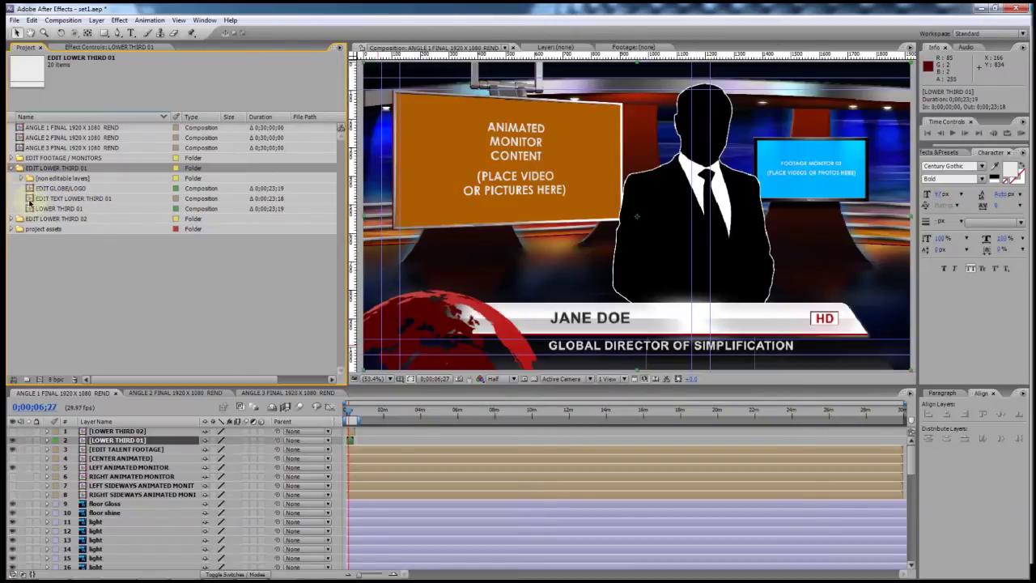
left_click(36, 199)
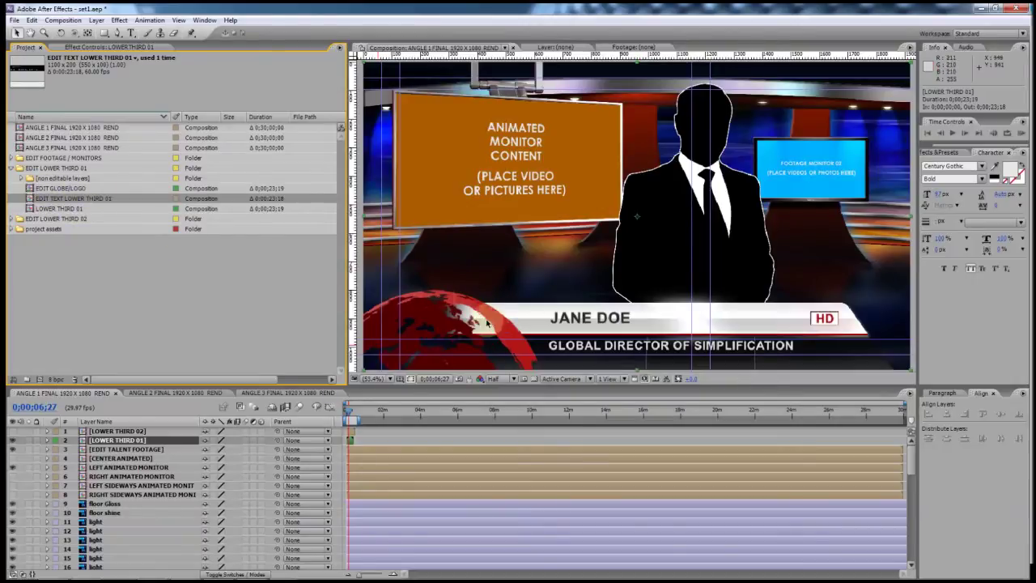
left_click(30, 190)
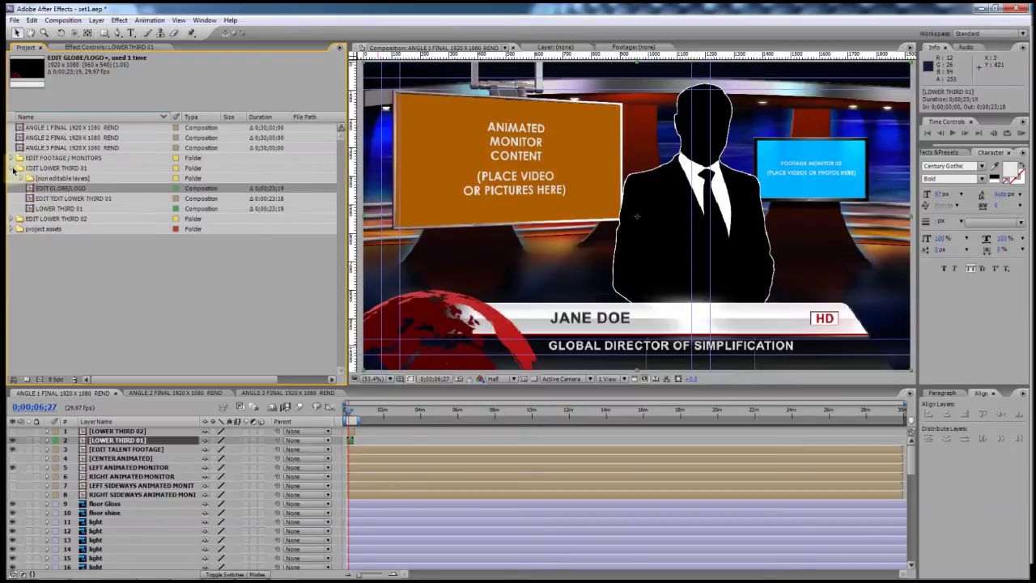
left_click(13, 169)
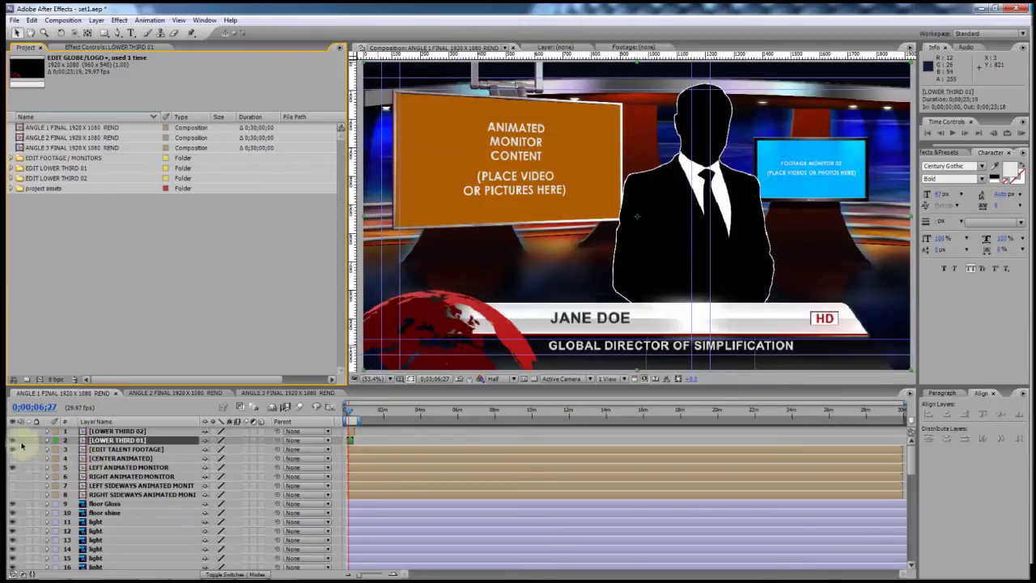
Step: Turn off both lower-third layers and select the EDIT TALENT FOOTAGE layer
left_click(13, 439)
left_click(13, 430)
left_click(14, 432)
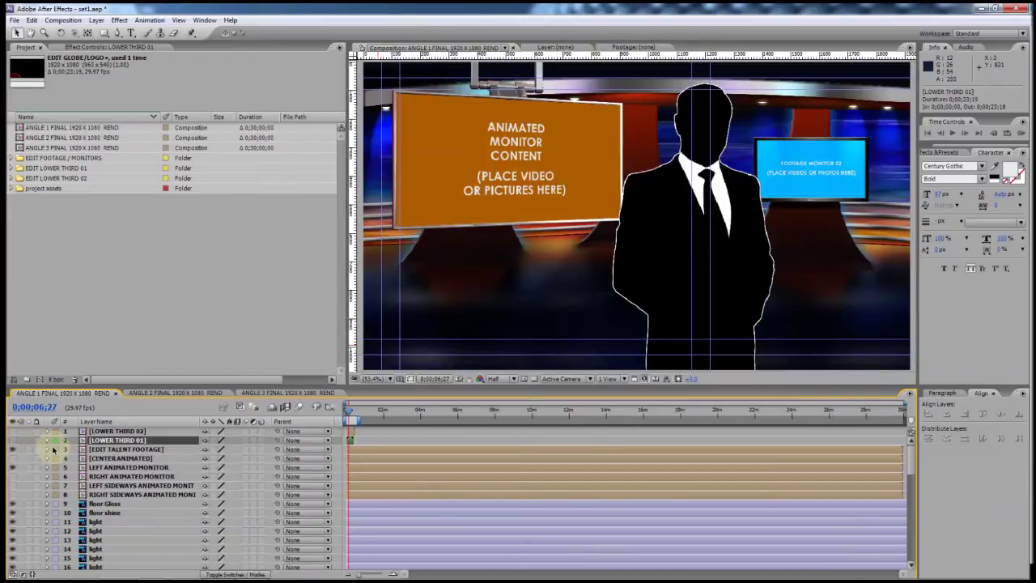
left_click(113, 450)
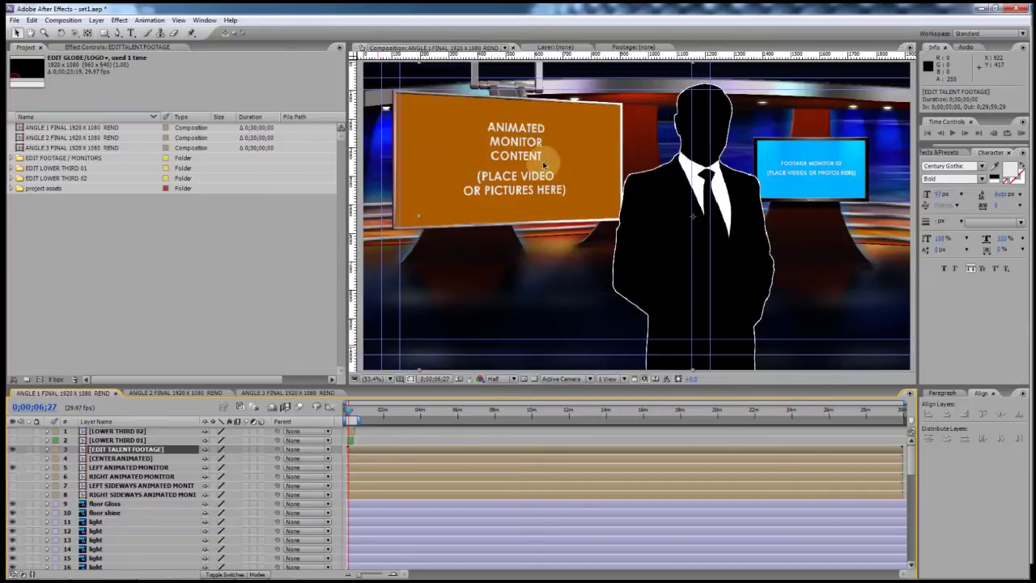
left_click(14, 21)
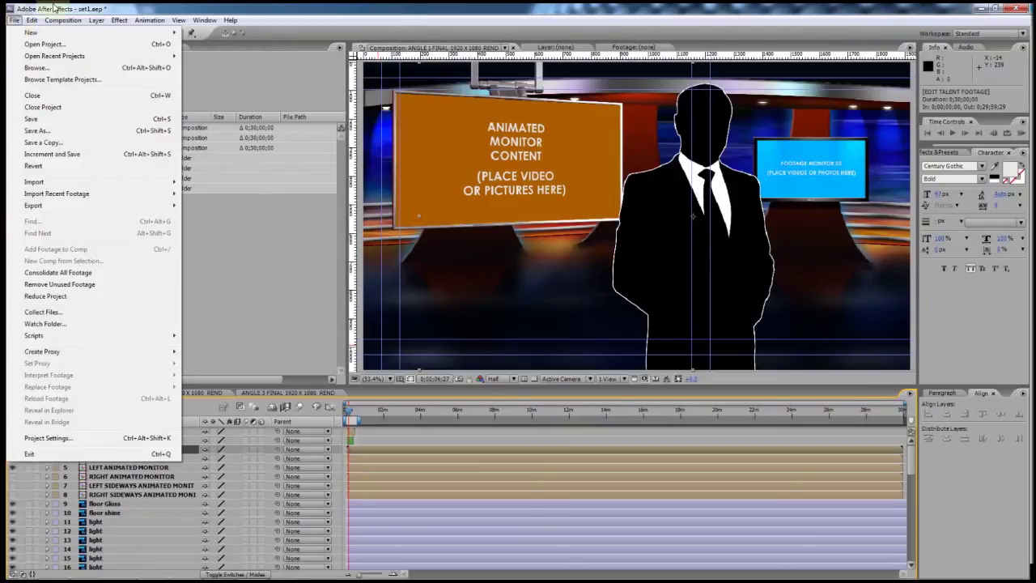
Step: Save the project as a copy named set1-new.aep
left_click(54, 8)
left_click(15, 20)
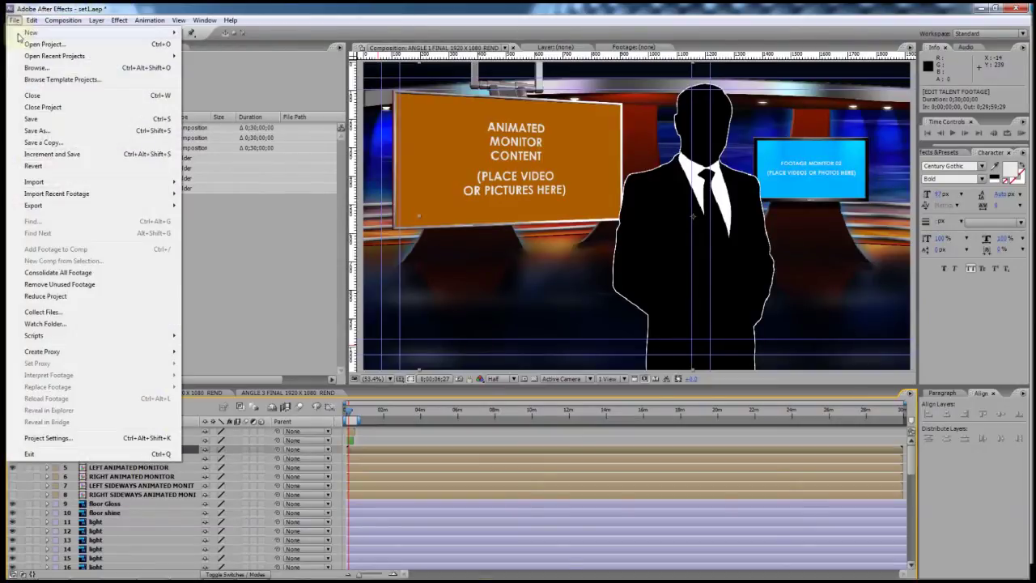
left_click(34, 131)
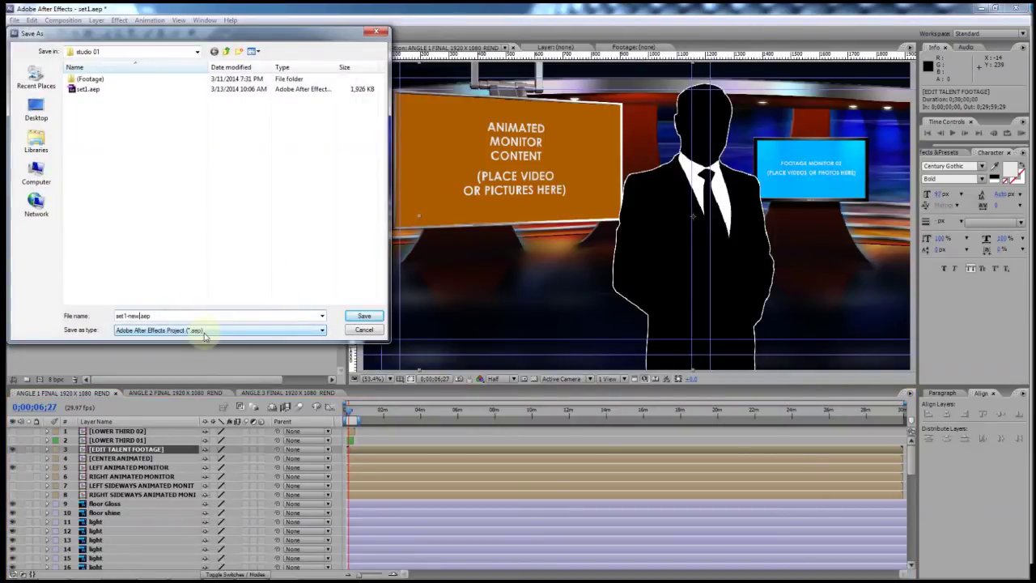
key("Return")
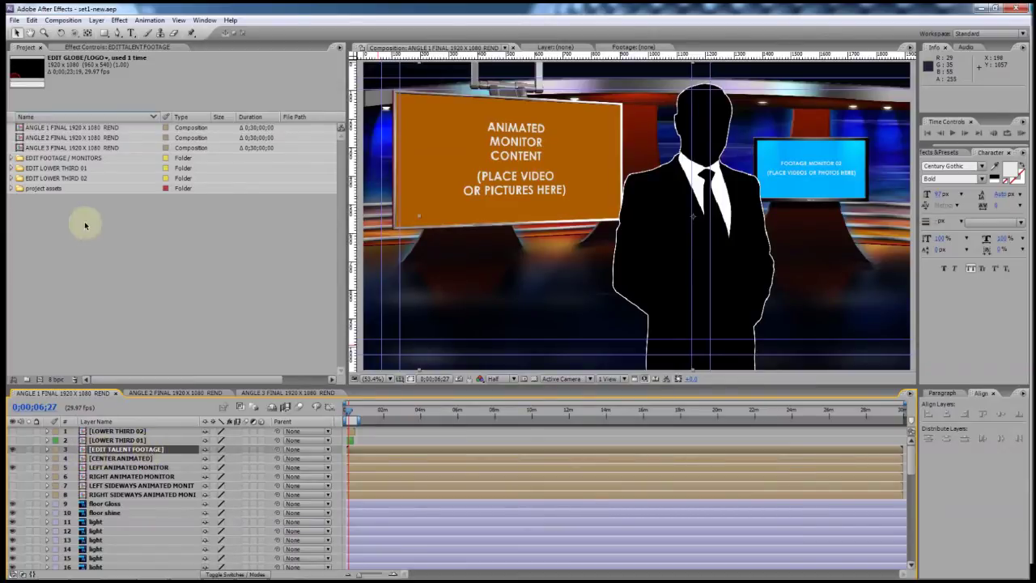
Step: Expand EDIT FOOTAGE / MONITORS and open the EDIT TALENT FOOTAGE composition
left_click(33, 159)
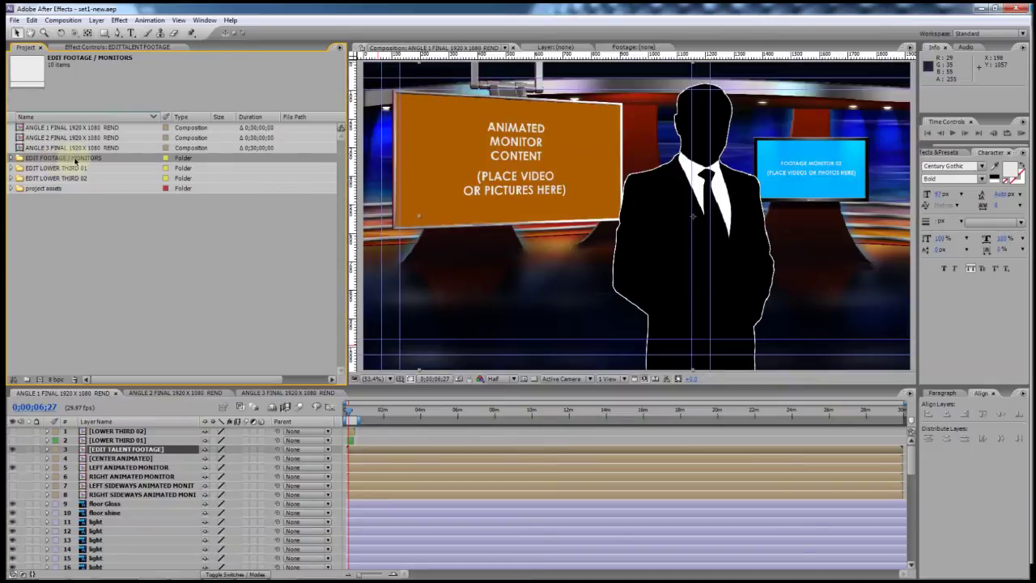
left_click(12, 159)
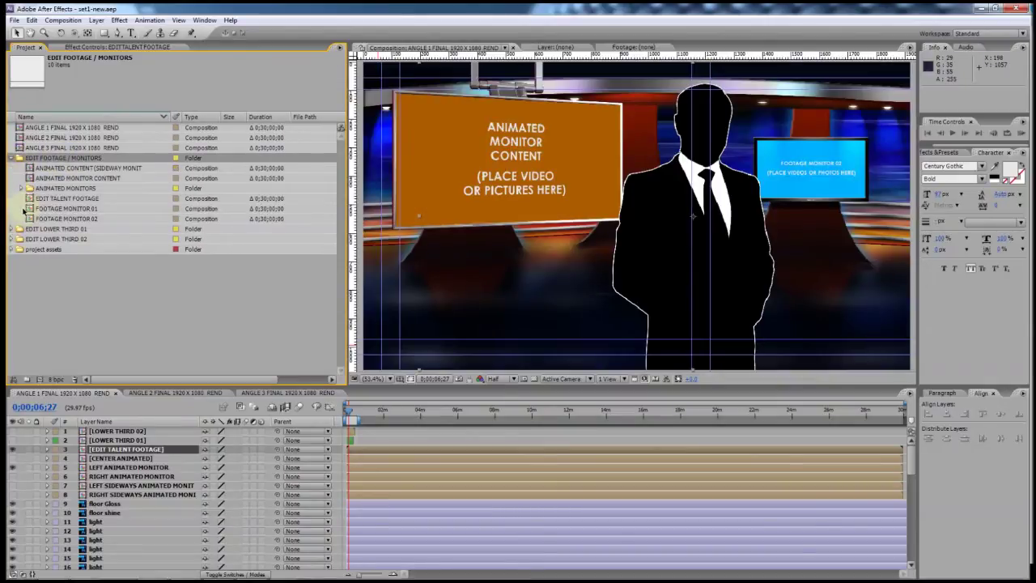
left_click(26, 200)
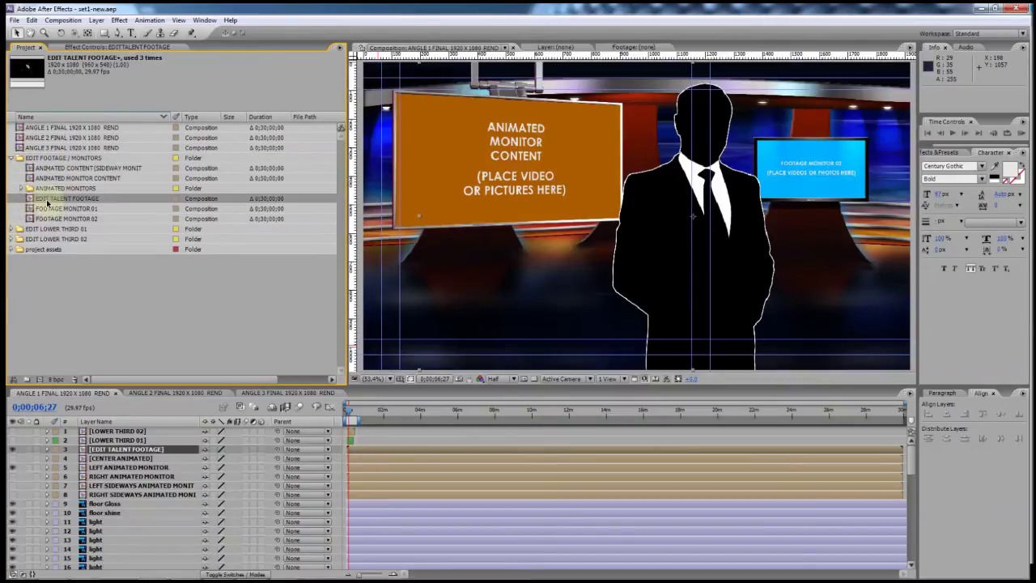
double_click(30, 200)
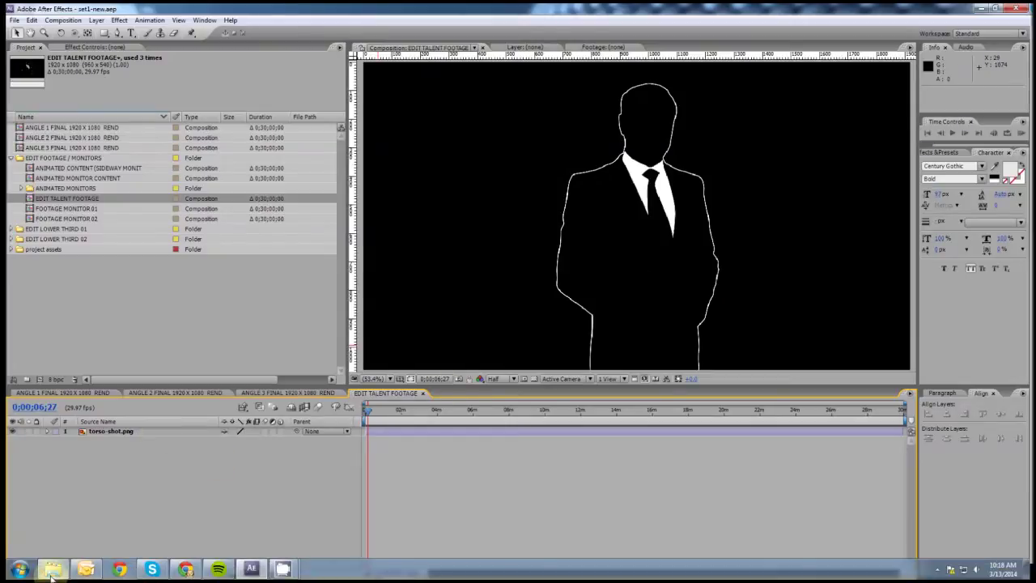
Step: Drag Fotolia_39109095_V_HD1080 (1).mp4 into EDIT TALENT FOOTAGE above torso-shot.png and select its layer
left_click(86, 569)
key("alt+Tab")
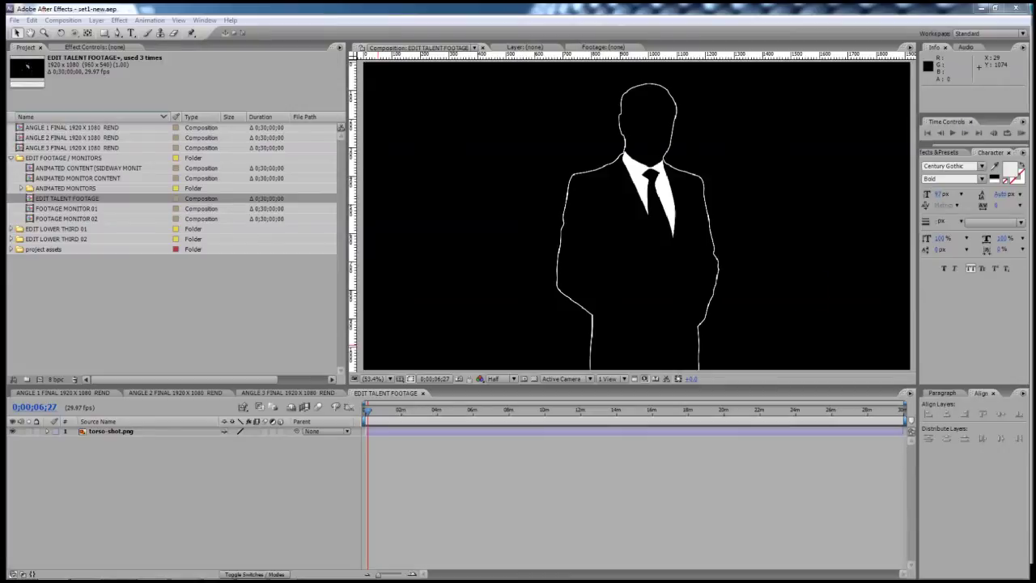
left_click(298, 278)
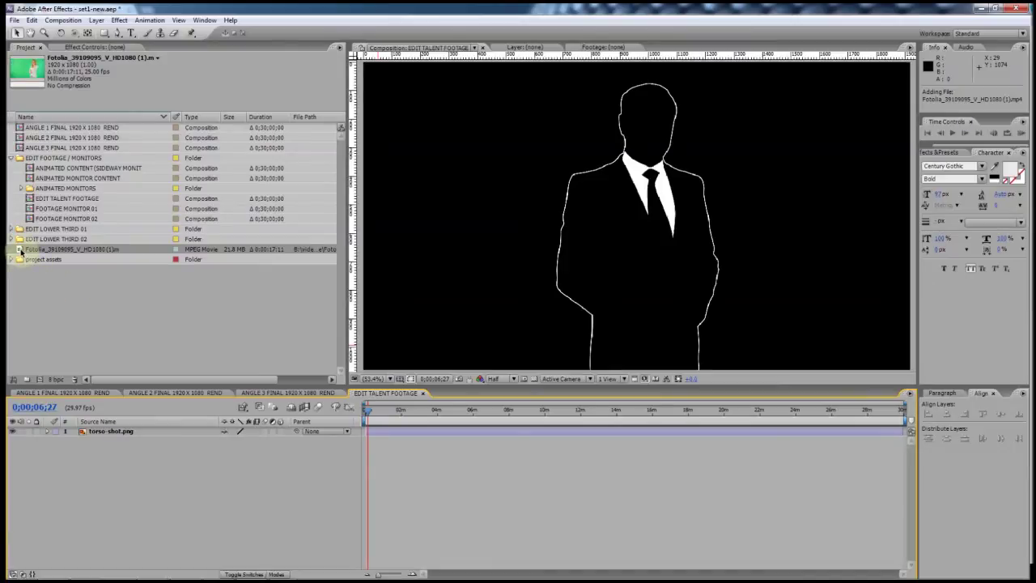
left_click_drag(24, 250, 105, 435)
left_click(632, 258)
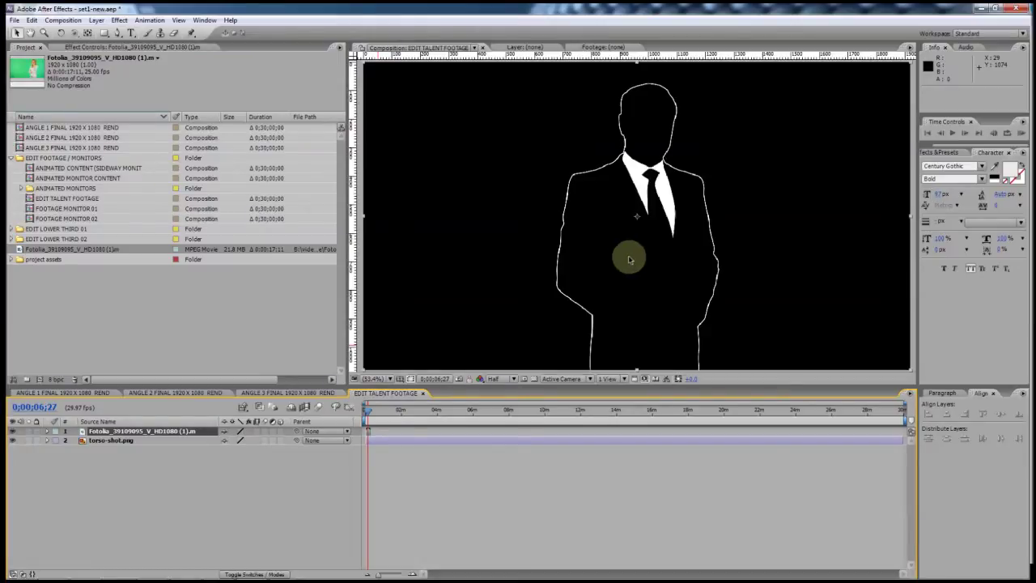
left_click(671, 174)
left_click(747, 176)
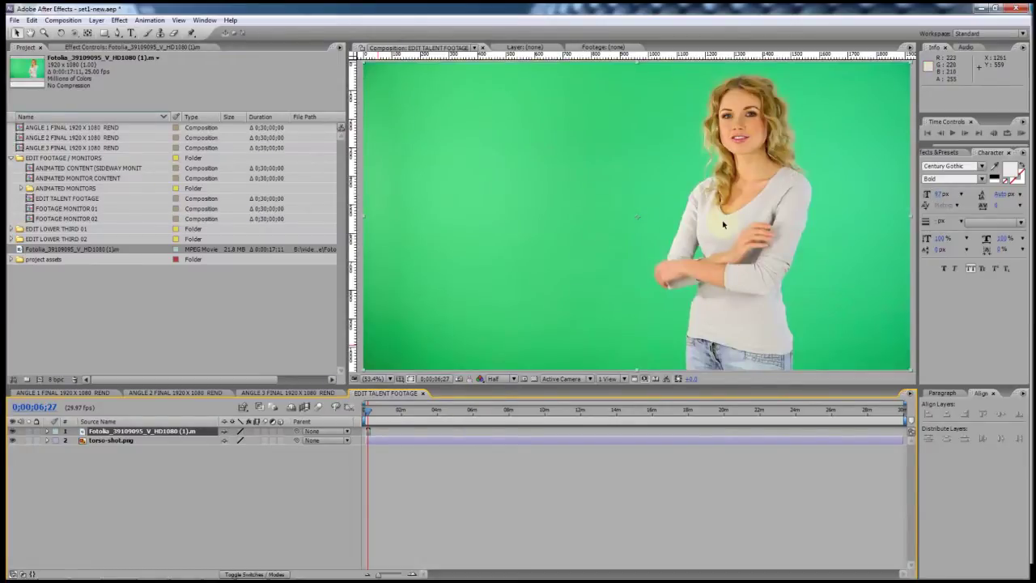
left_click(84, 432)
left_click(122, 21)
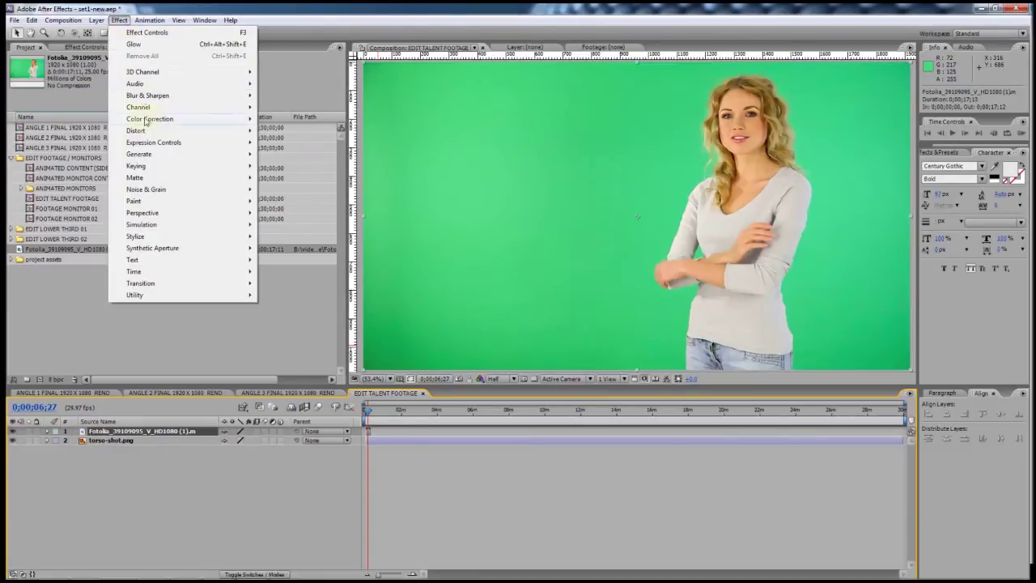
Step: Apply Keylight (1.2) to the presenter clip and sample the green background as Screen Colour
mouse_move(150, 172)
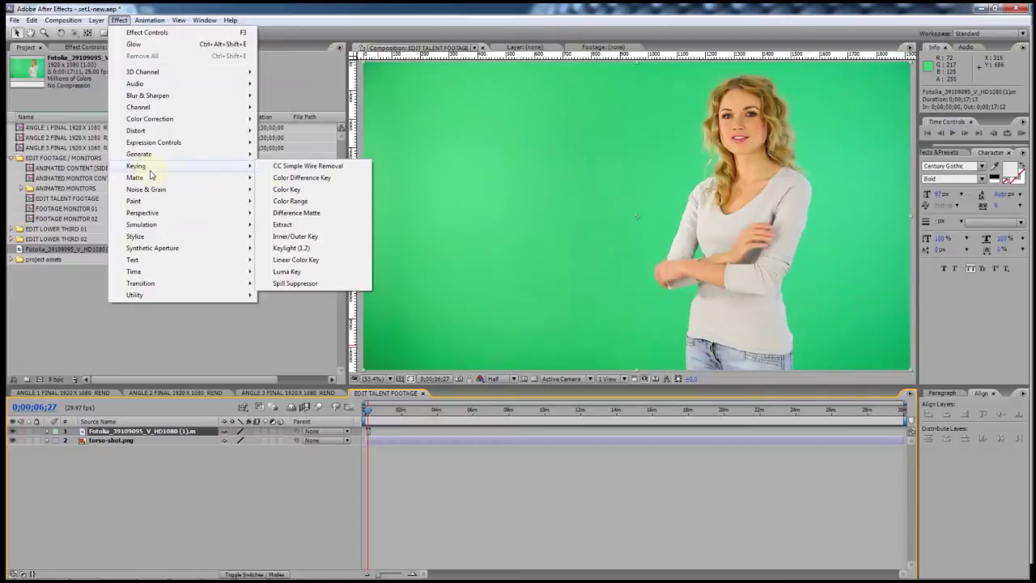
left_click(315, 254)
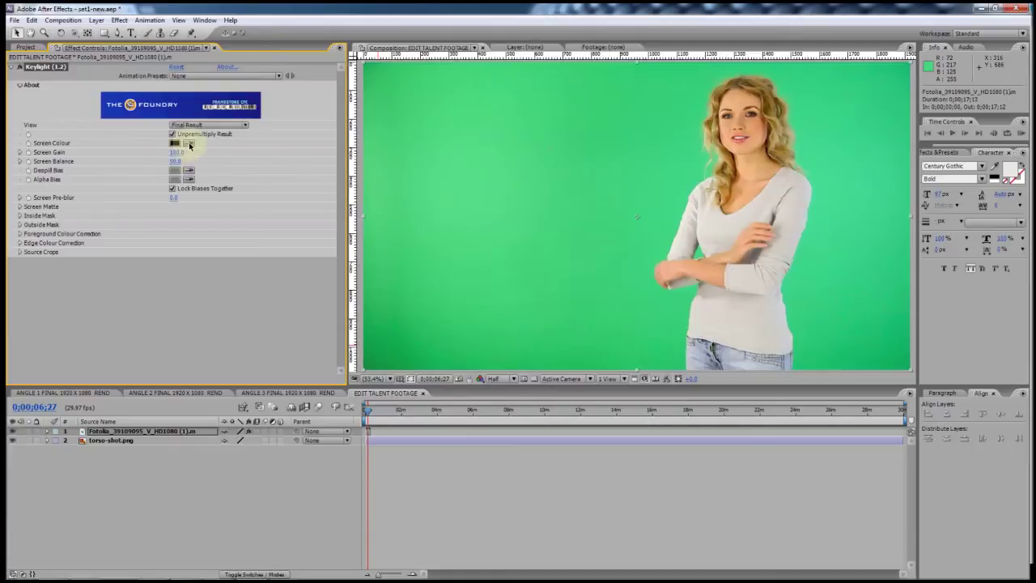
left_click(189, 143)
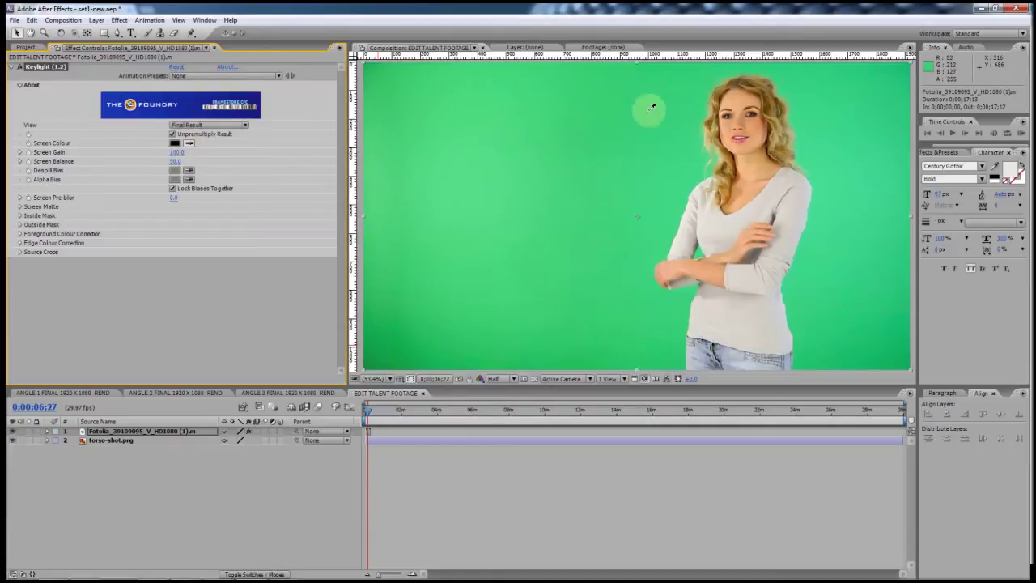
left_click(639, 159)
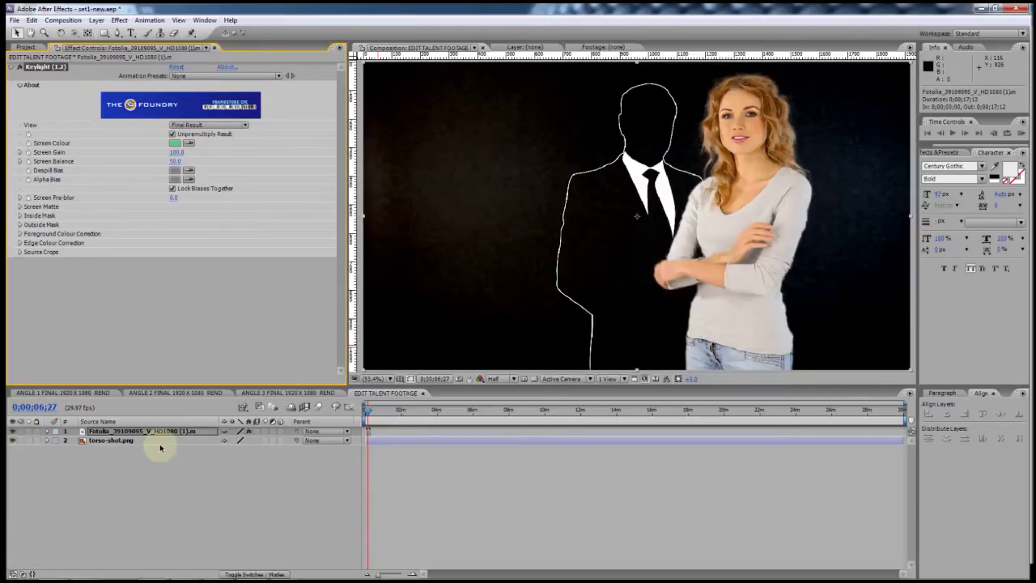
Step: Hide the torso-shot.png silhouette layer and view the ANGLE 1 FINAL composition
left_click(115, 440)
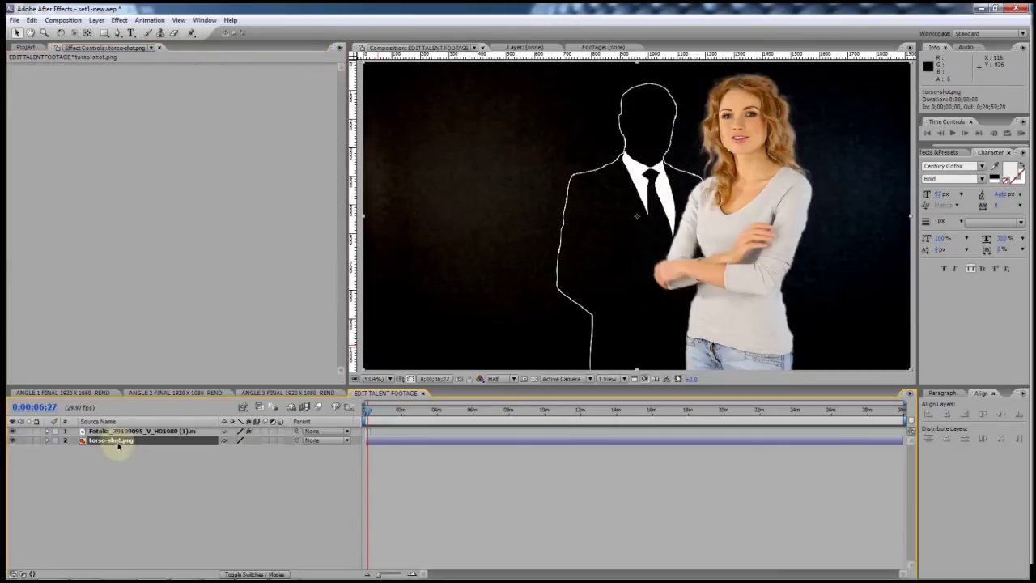
left_click(12, 441)
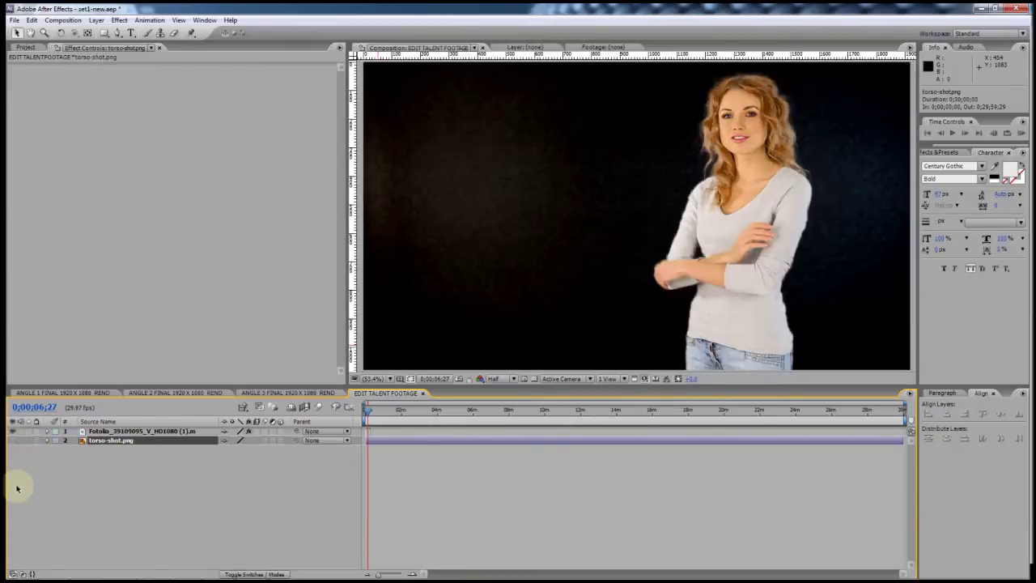
left_click(92, 394)
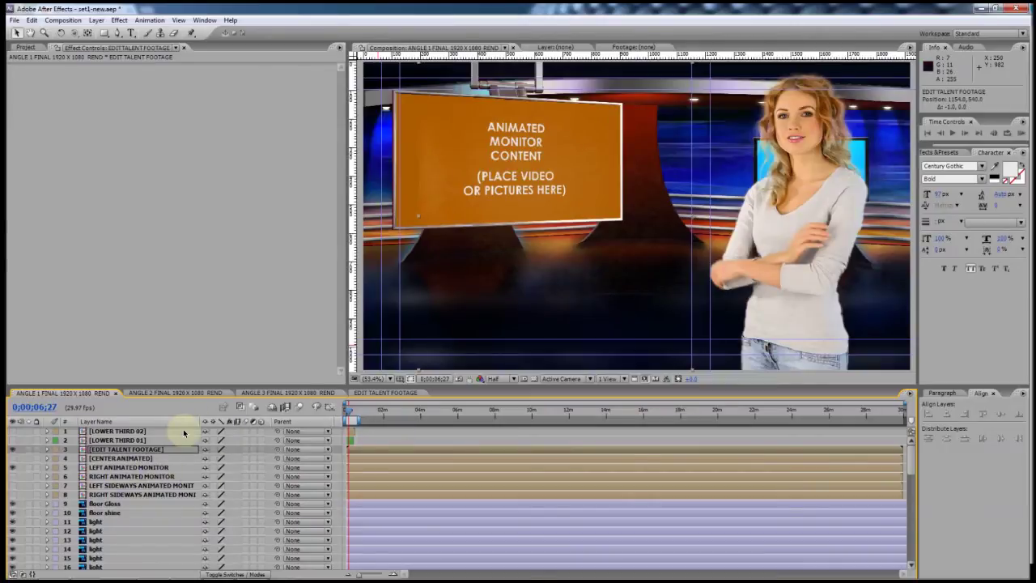
Step: Nudge the keyed presenter left with three Shift+Left Arrow moves
key("shift+Left")
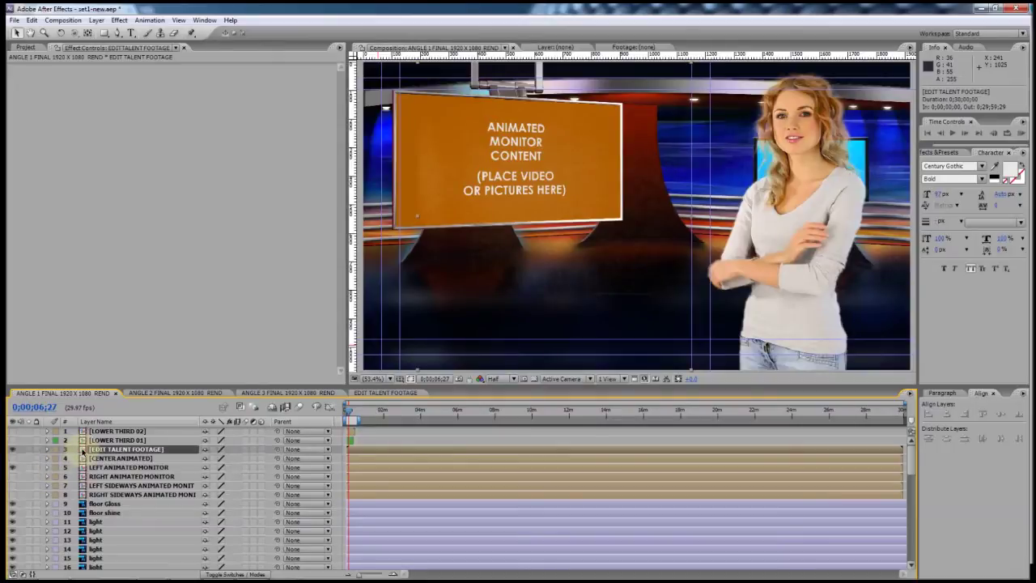
key("shift+Left")
key("shift+Left")
key("shift+Left")
key("shift+Left")
key("shift+Left")
key("shift+Left")
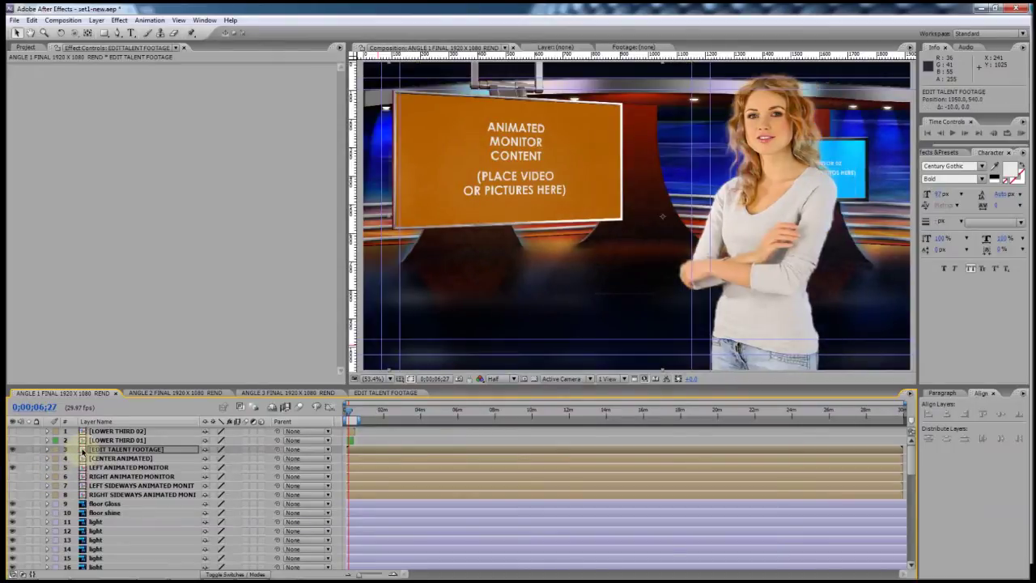
key("shift+Left")
key("shift+Left")
left_click(386, 392)
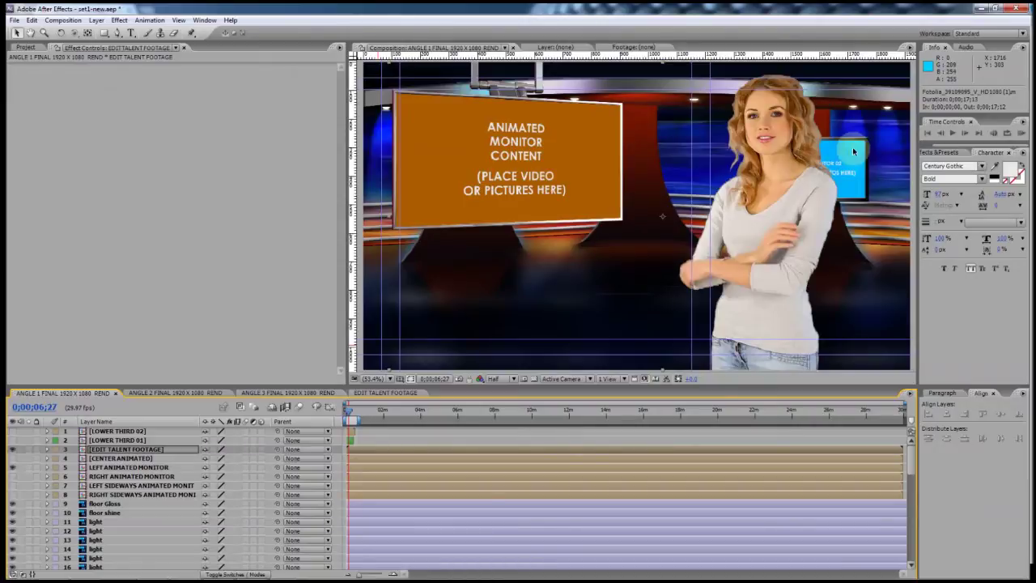
Step: Return the playhead to the start, scrub slightly forward, and select the CENTER ANIMATED layer
left_click(350, 412)
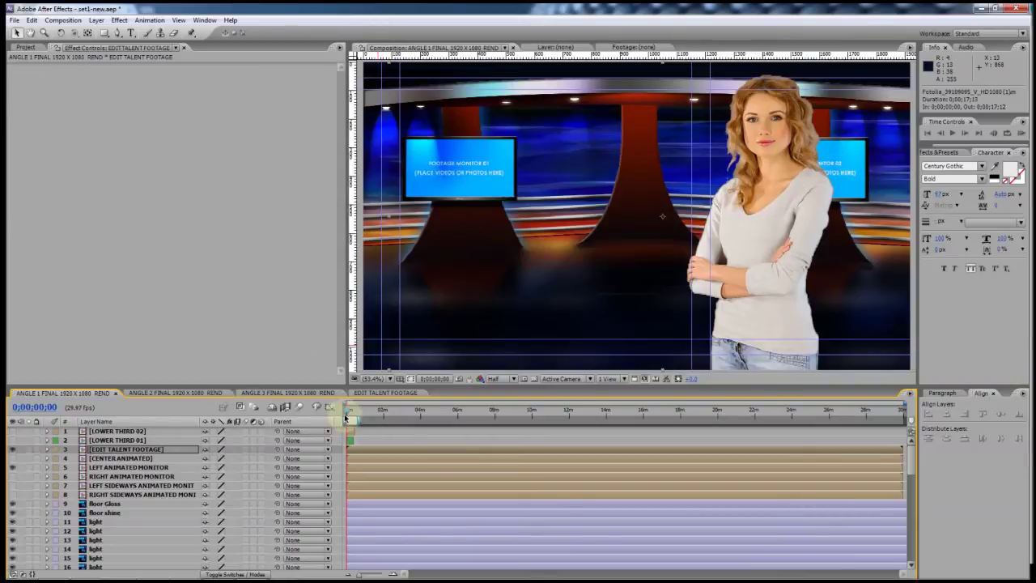
left_click_drag(346, 412, 349, 413)
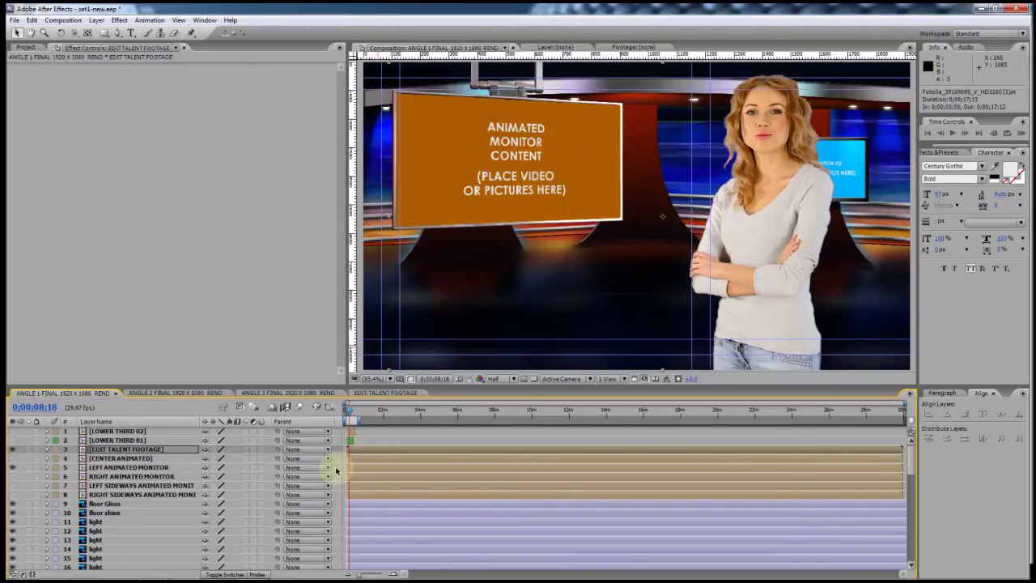
left_click(109, 458)
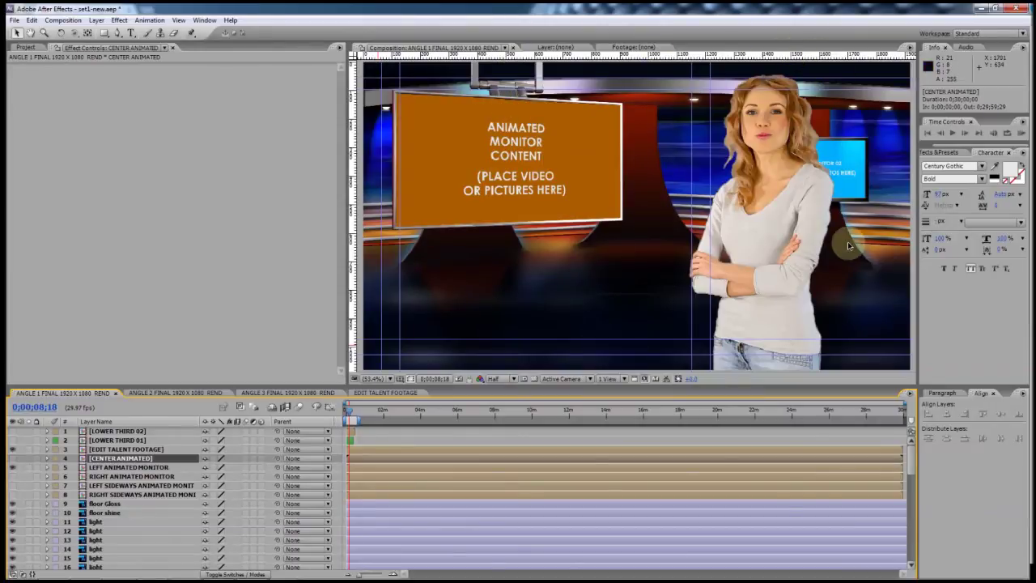
Step: Toggle visibility of the left, centre, right and sideways monitor layers to preview each
left_click(13, 467)
left_click(13, 458)
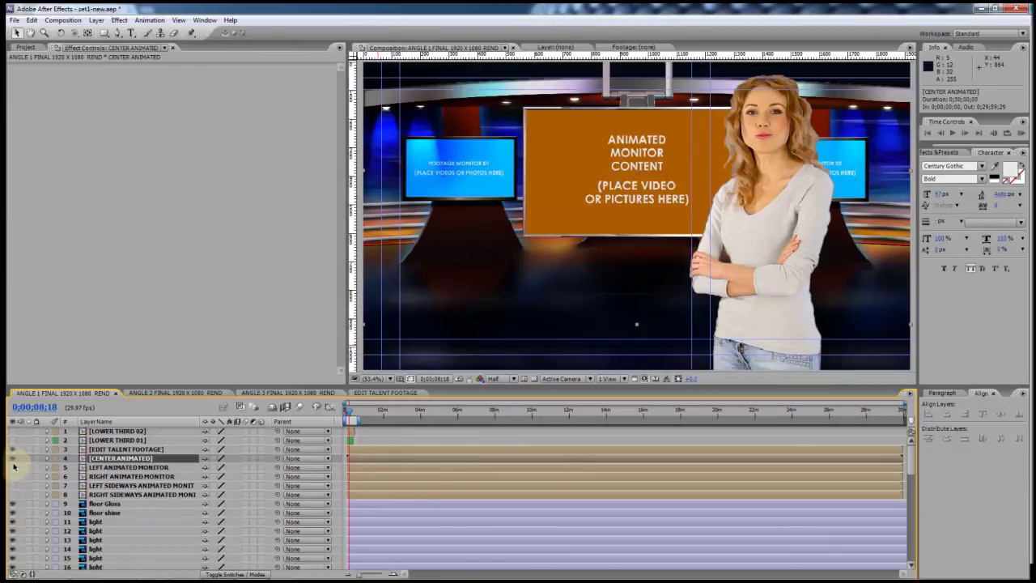
left_click(13, 459)
left_click(13, 476)
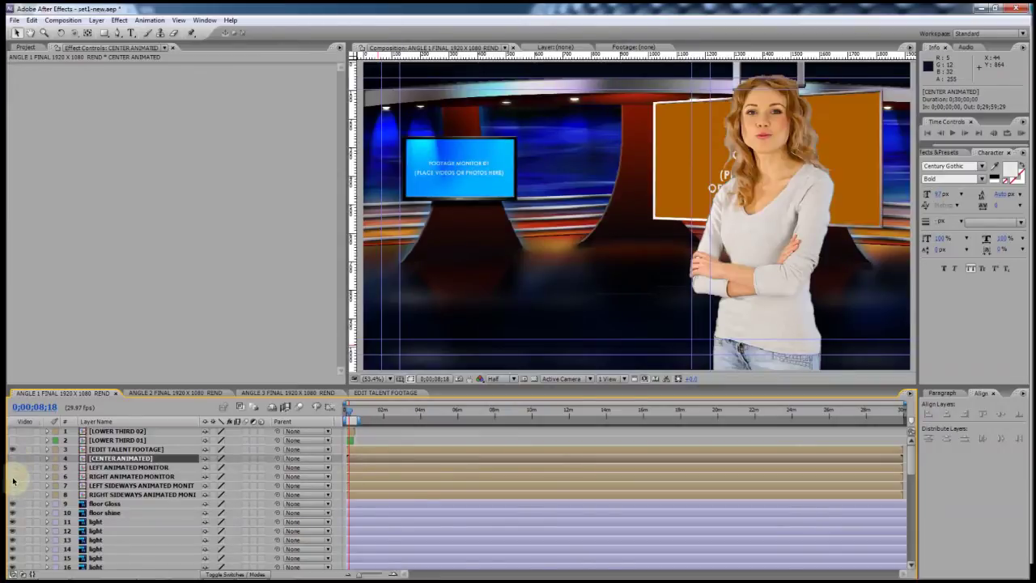
left_click(13, 477)
left_click(13, 485)
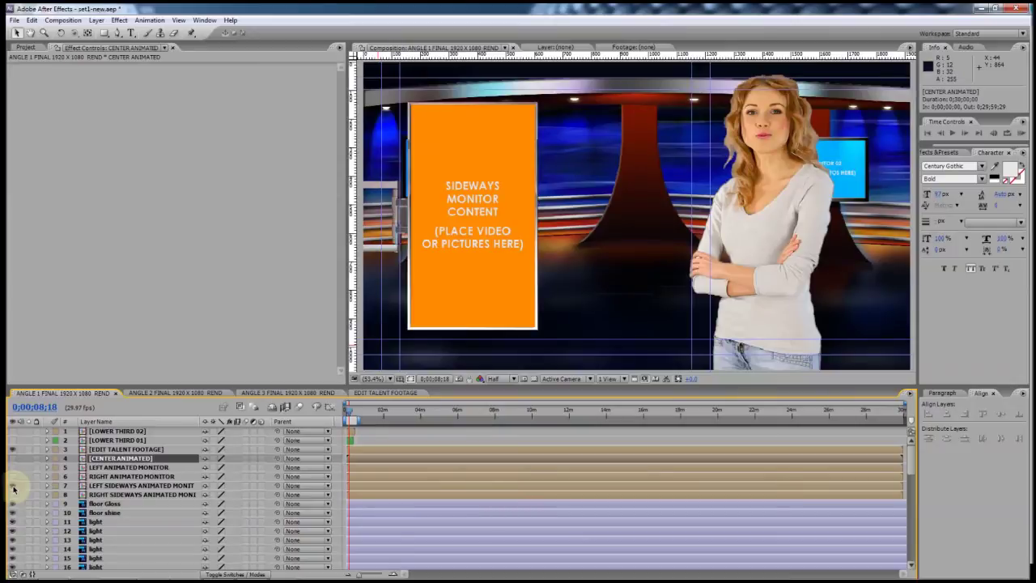
left_click(13, 486)
left_click(12, 494)
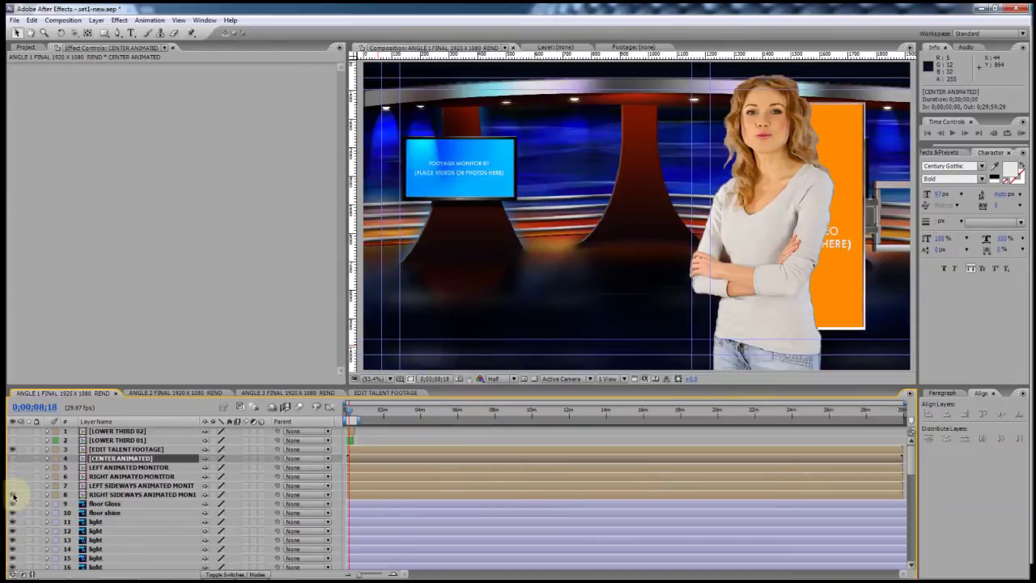
left_click(13, 494)
Step: Recheck the sideways monitors, restore the left animated monitor, and show the Project panel
left_click(13, 486)
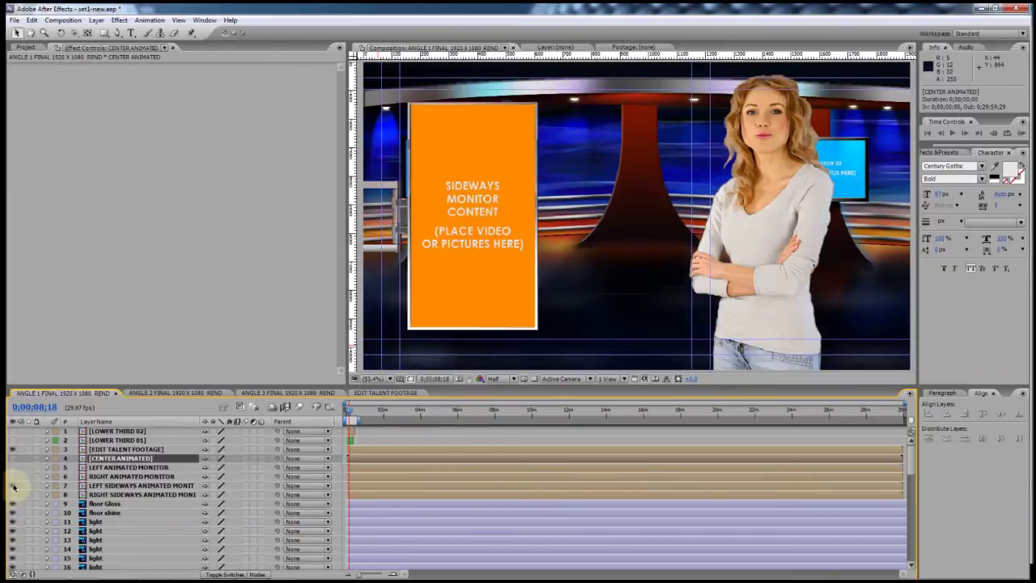
left_click(13, 486)
left_click(13, 494)
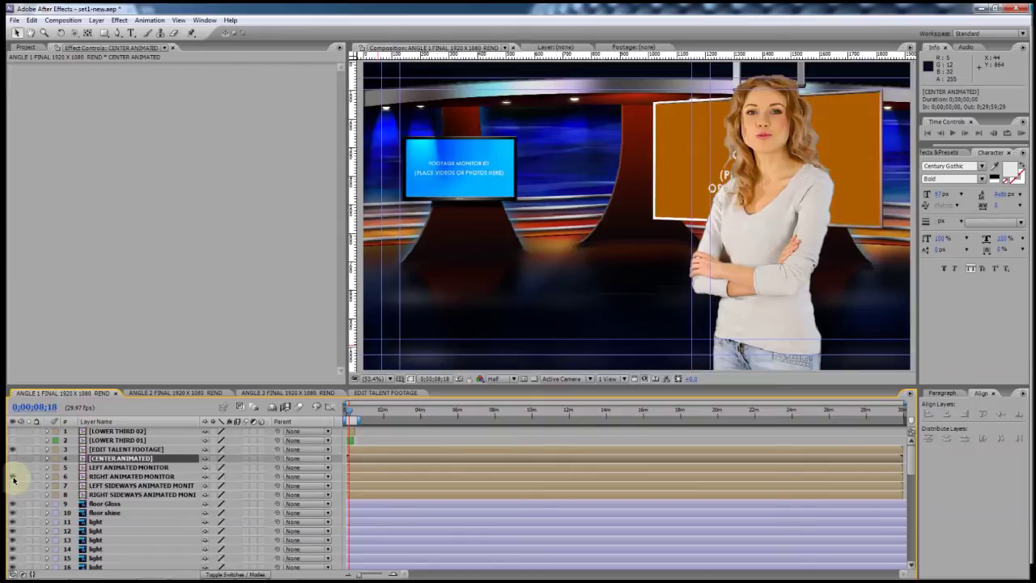
left_click(13, 478)
left_click(13, 468)
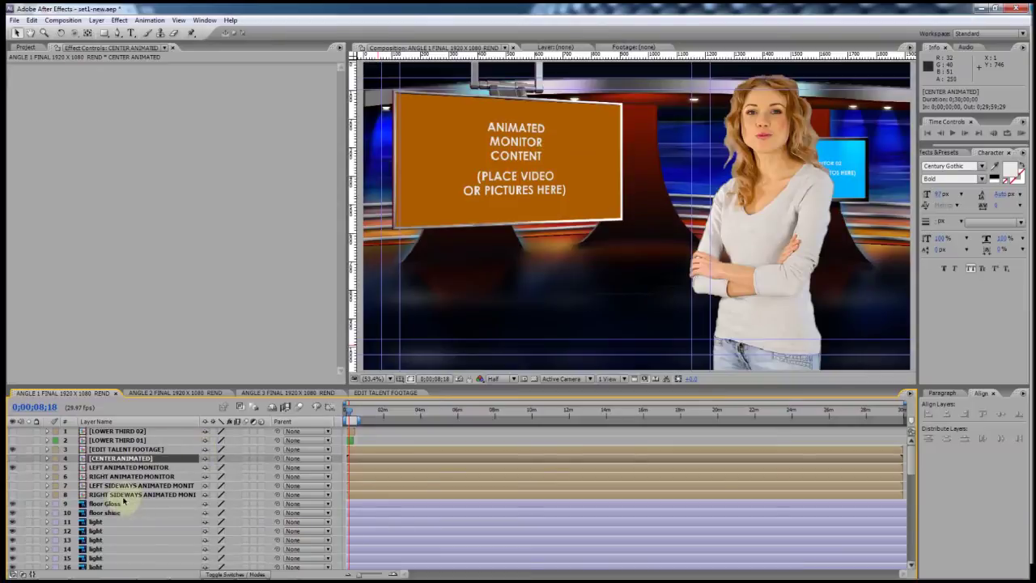
left_click(25, 47)
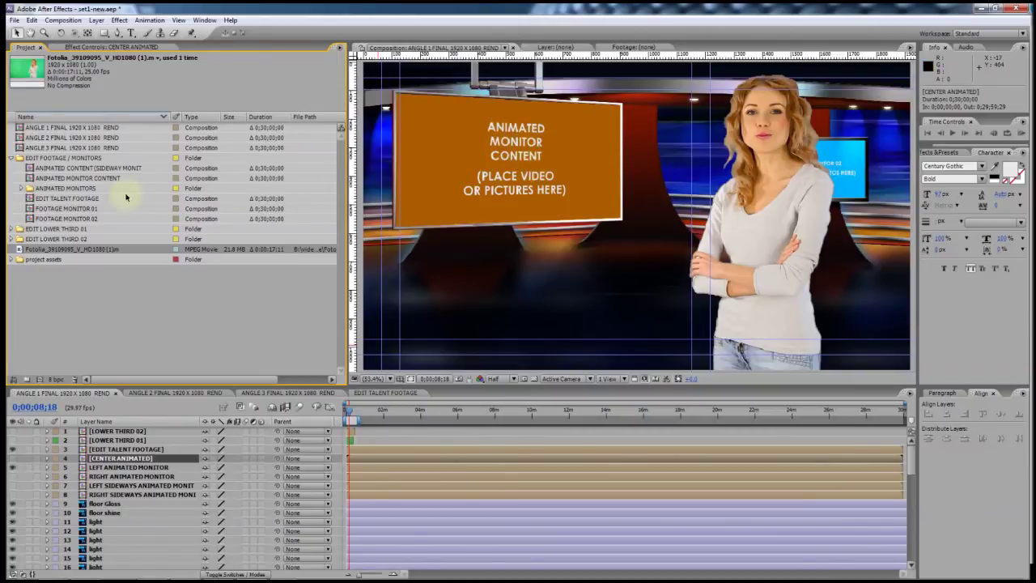
Step: Add the MVI_0179.mov sunset clip to ANIMATED MONITOR CONTENT, then view ANGLE 1 FINAL
left_click(81, 178)
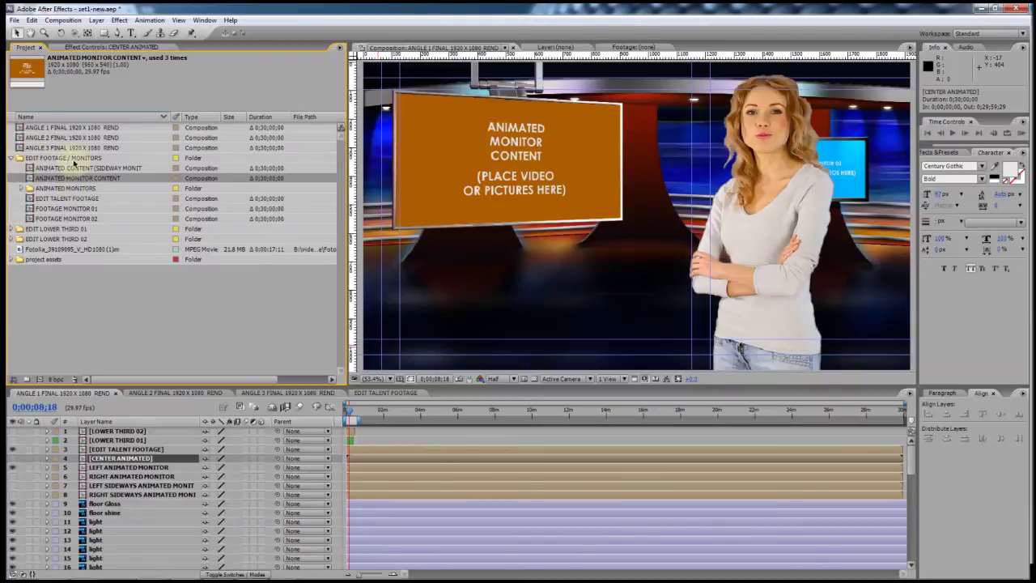
double_click(30, 178)
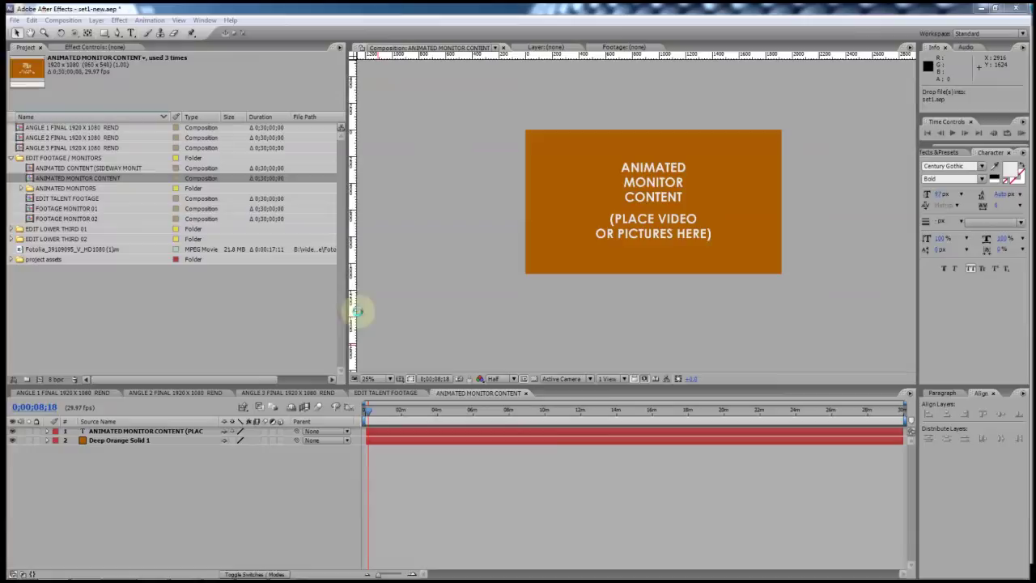
left_click(24, 316)
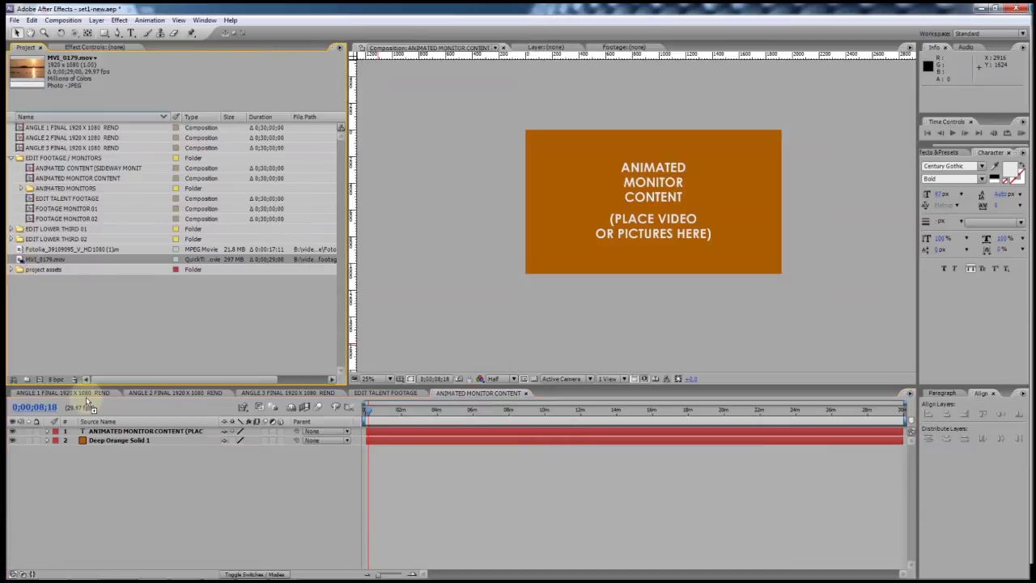
left_click_drag(91, 432, 89, 433)
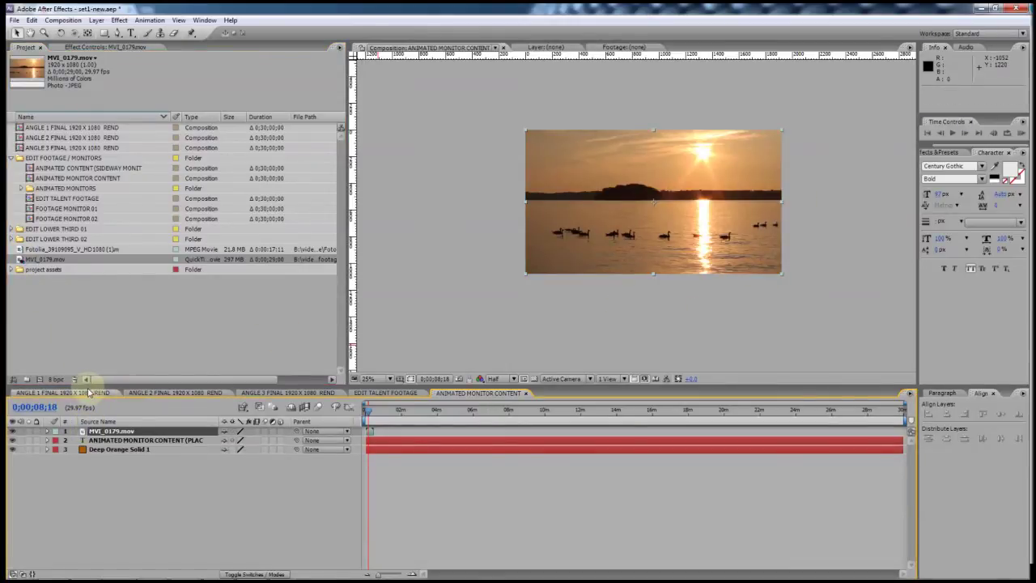
left_click(65, 394)
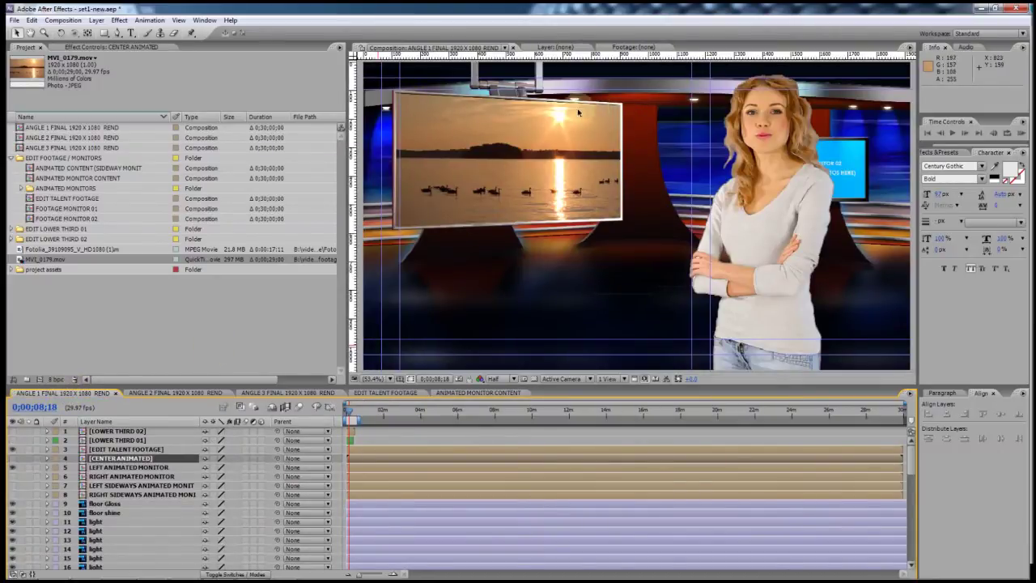
Step: Add the MVI_0179.mov sunset clip to the FOOTAGE MONITOR 01 composition
left_click_drag(350, 415, 346, 413)
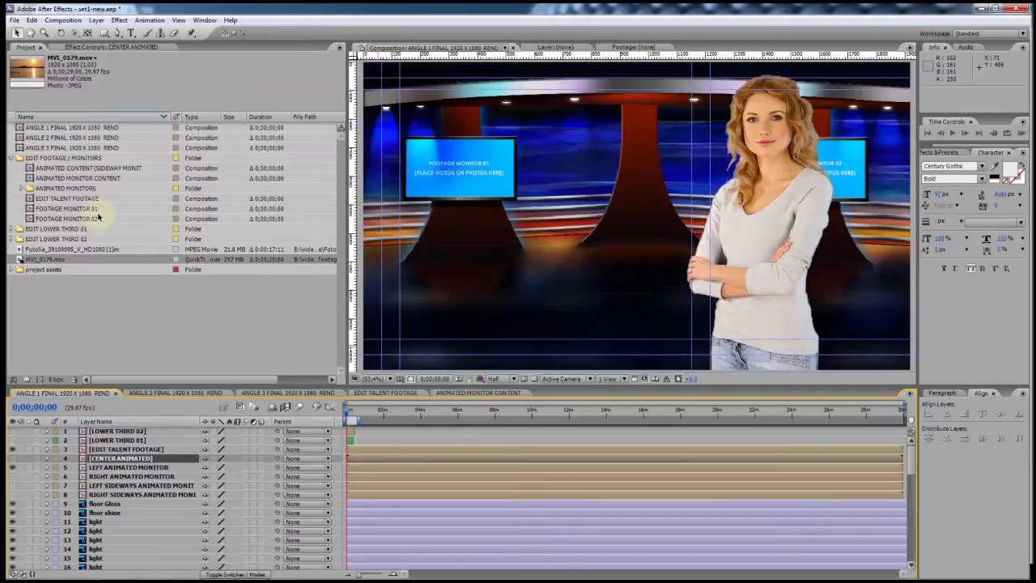
left_click(41, 158)
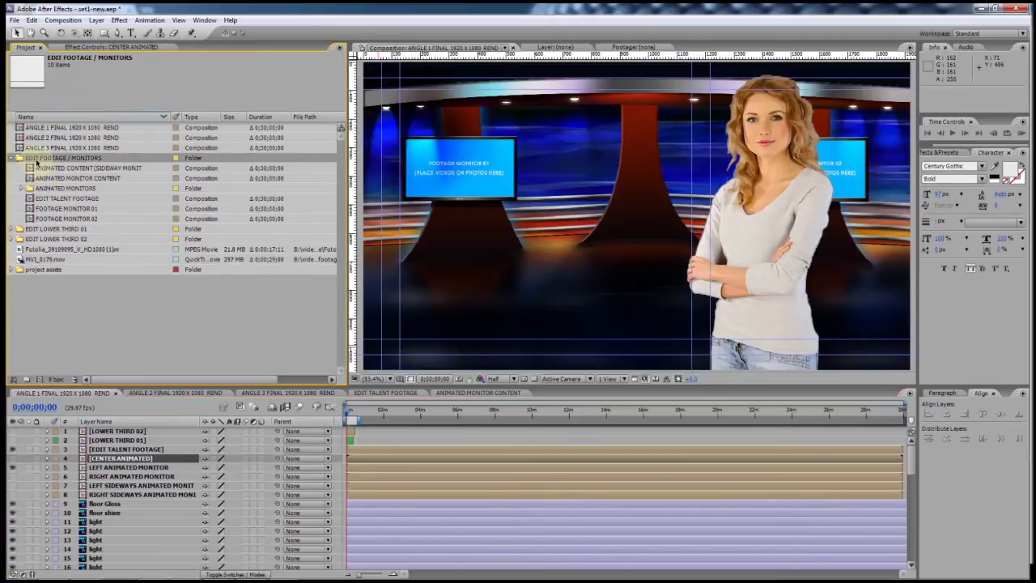
left_click(39, 209)
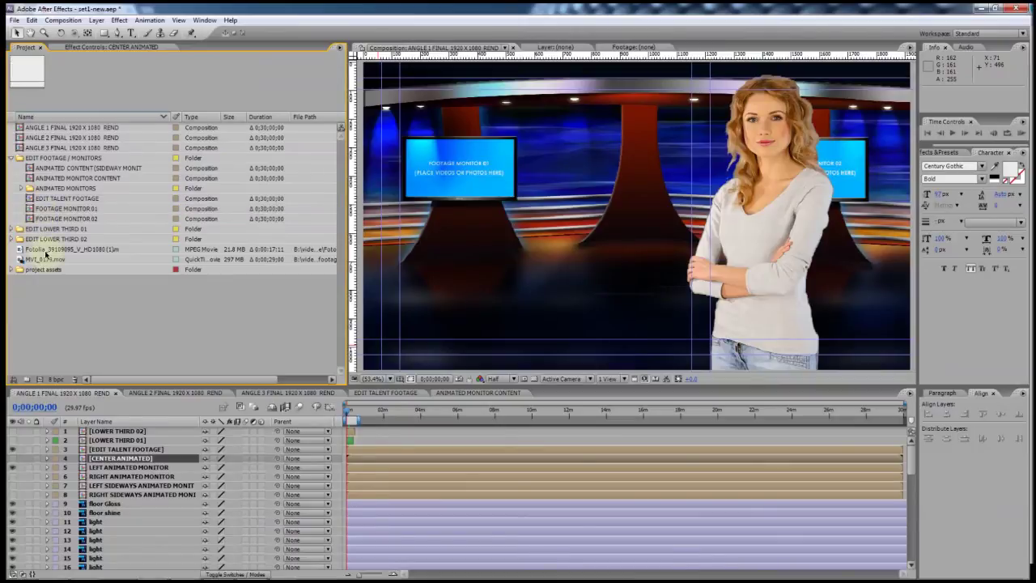
key("Down")
left_click(31, 209)
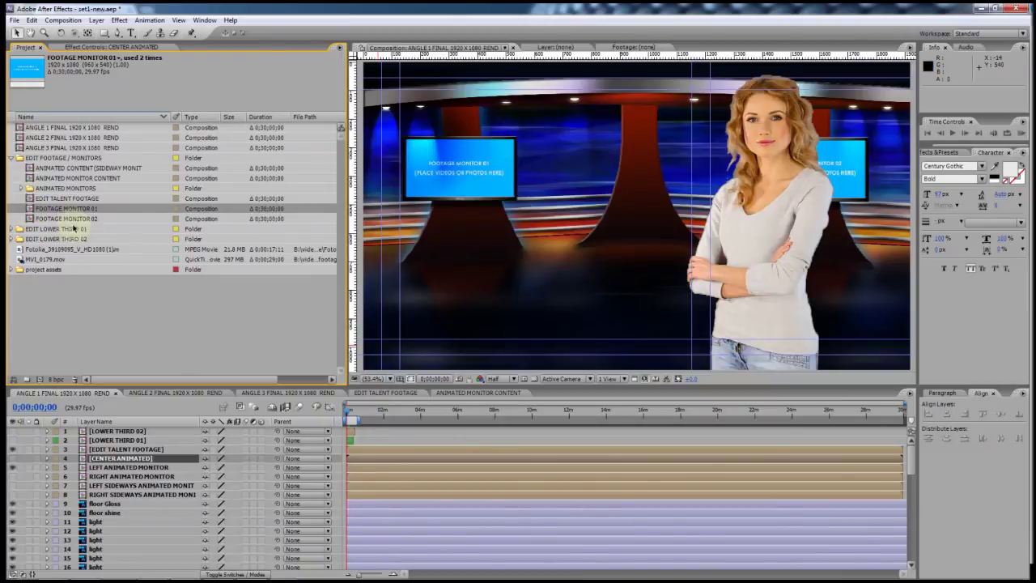
double_click(37, 209)
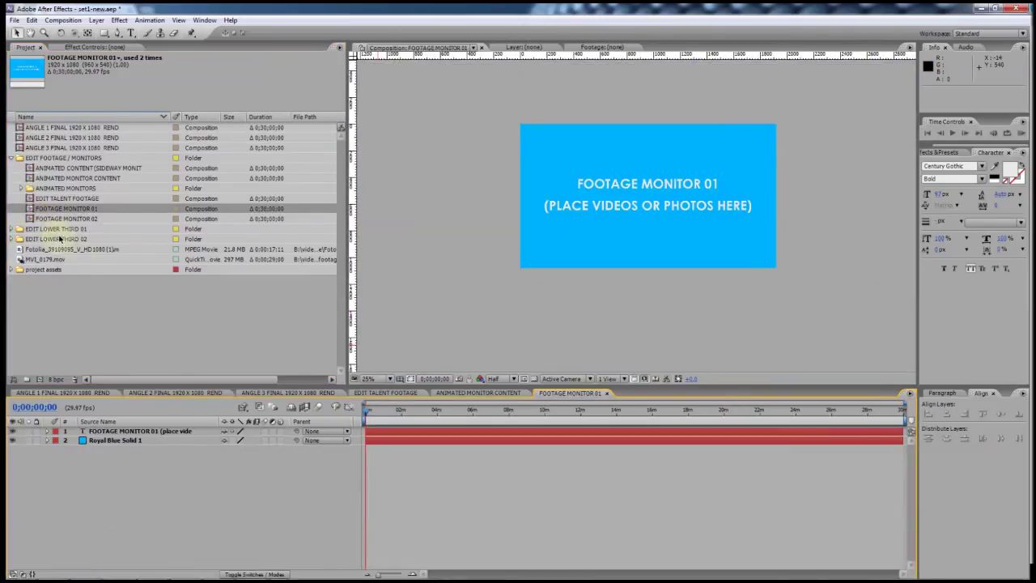
left_click(22, 259)
left_click_drag(20, 260, 134, 430)
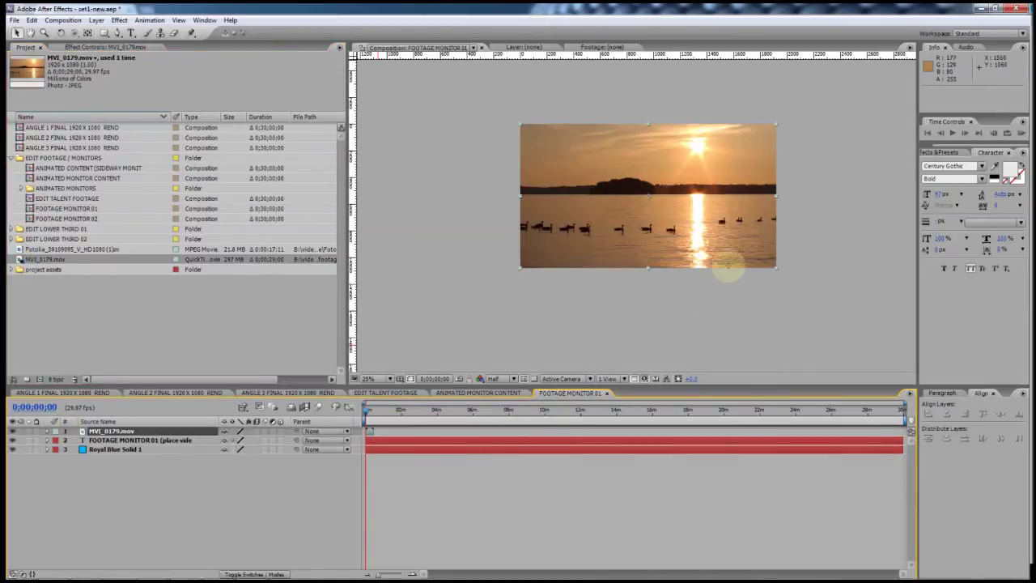
Step: Add the sunset clip to FOOTAGE MONITOR 02 and view ANGLE 1 FINAL again
double_click(30, 219)
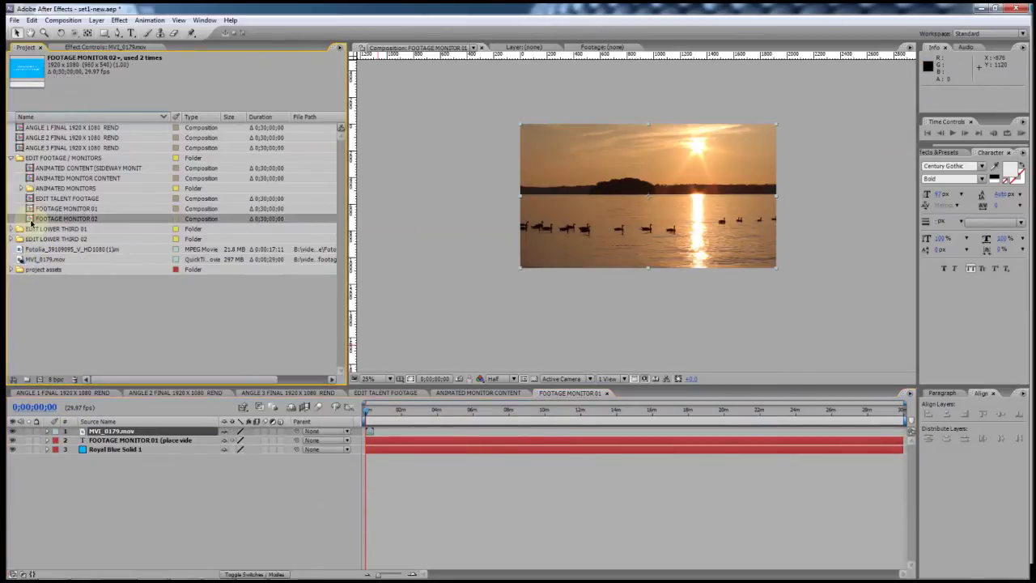
left_click(22, 259)
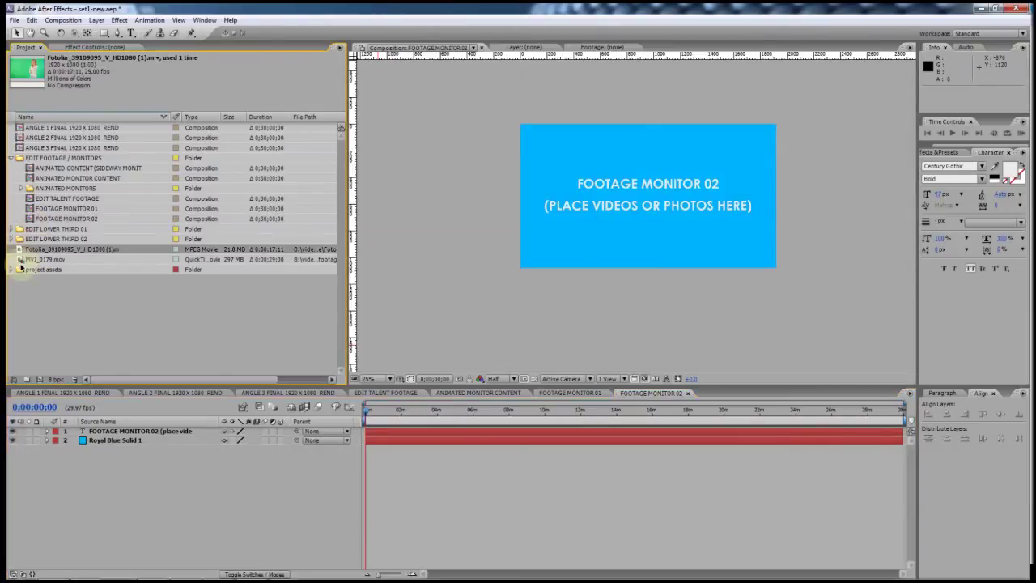
left_click_drag(20, 261, 49, 433)
left_click(84, 393)
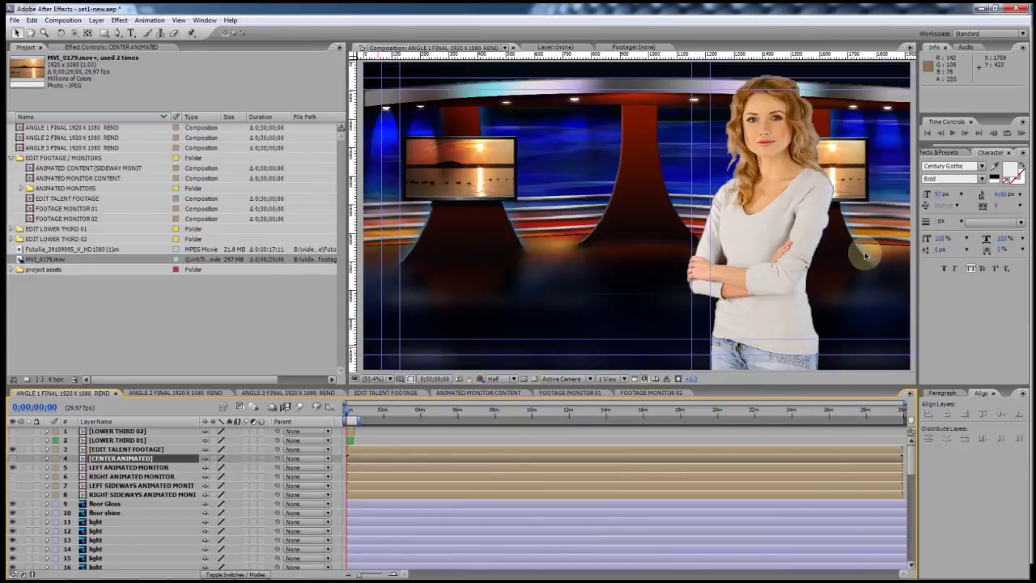
Step: Check the FOOTAGE MONITOR 02 layer, then turn on layer 7 LEFT SIDEWAYS ANIMATED MONIT
left_click_drag(913, 464, 914, 489)
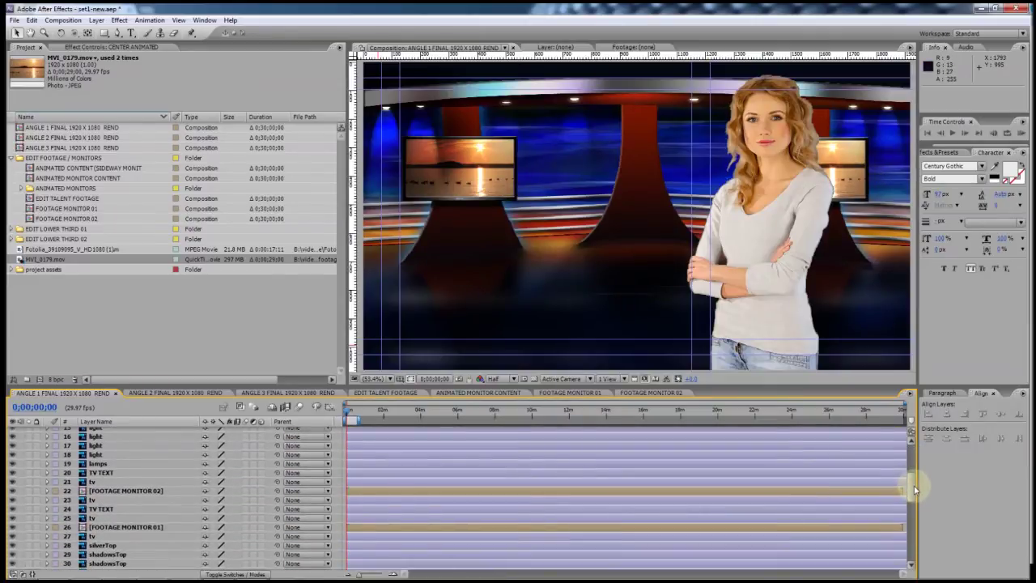
left_click(12, 492)
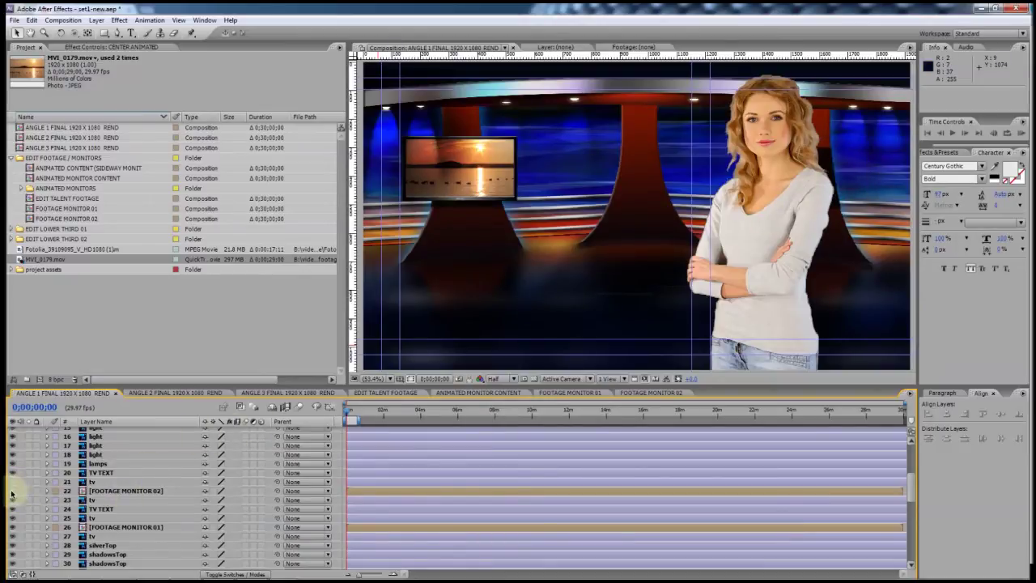
left_click(12, 491)
left_click_drag(917, 483, 913, 451)
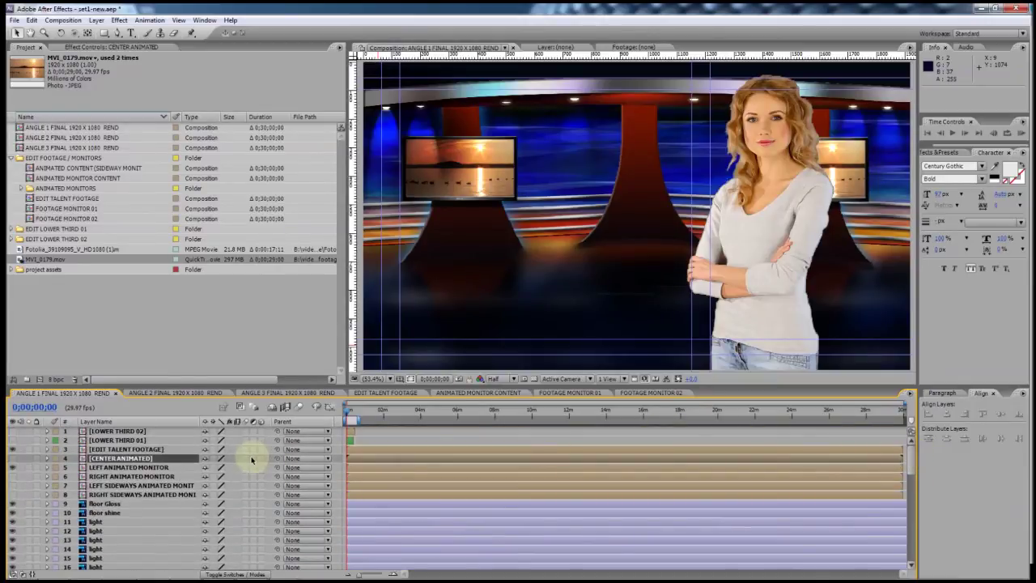
left_click(13, 485)
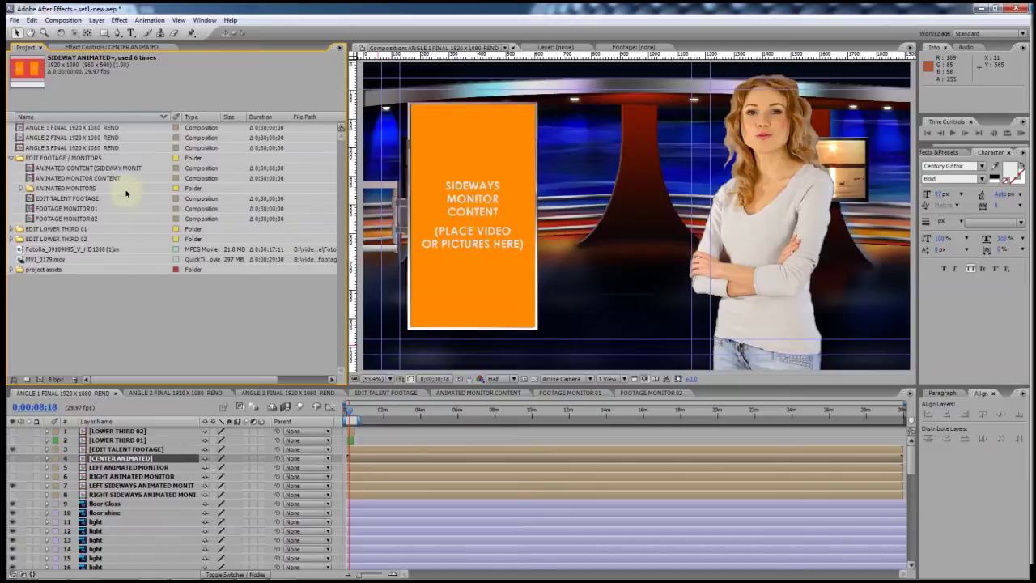
Step: Place MVI_0179.mov in ANIMATED CONTENT (SIDEWAY MONIT) scaled to 185%, then view ANGLE 1 FINAL
left_click(89, 168)
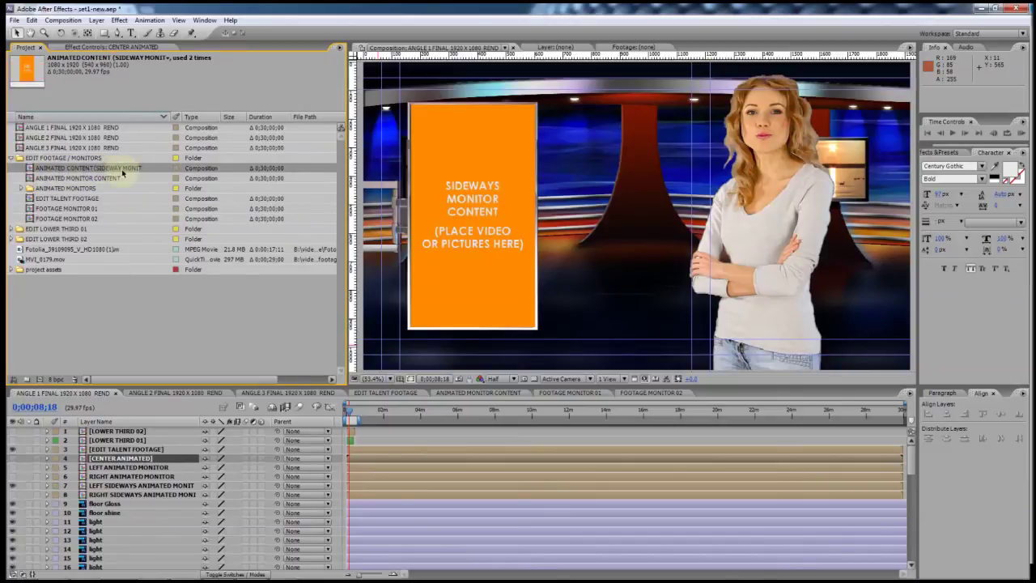
double_click(31, 168)
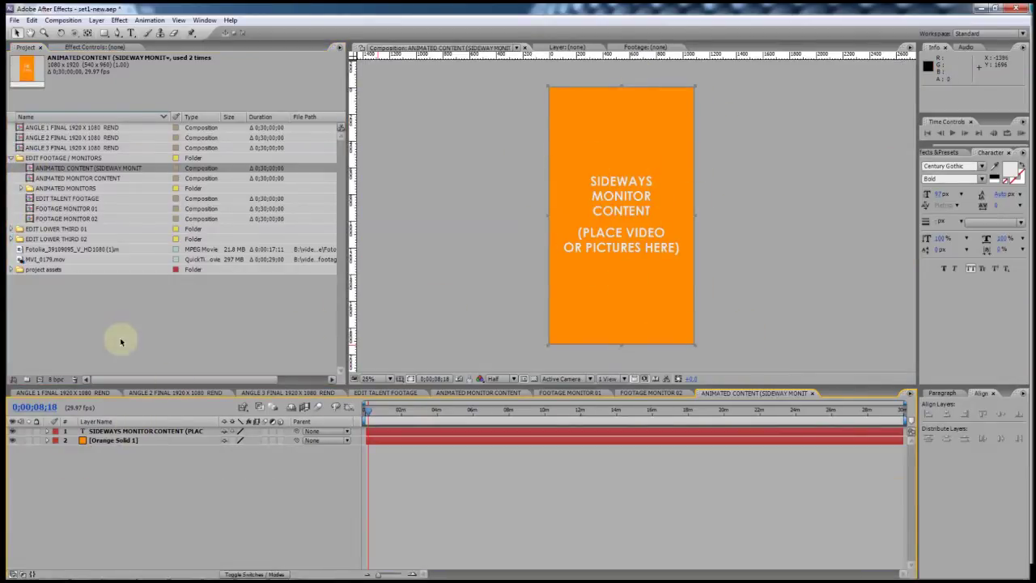
left_click_drag(24, 260, 217, 436)
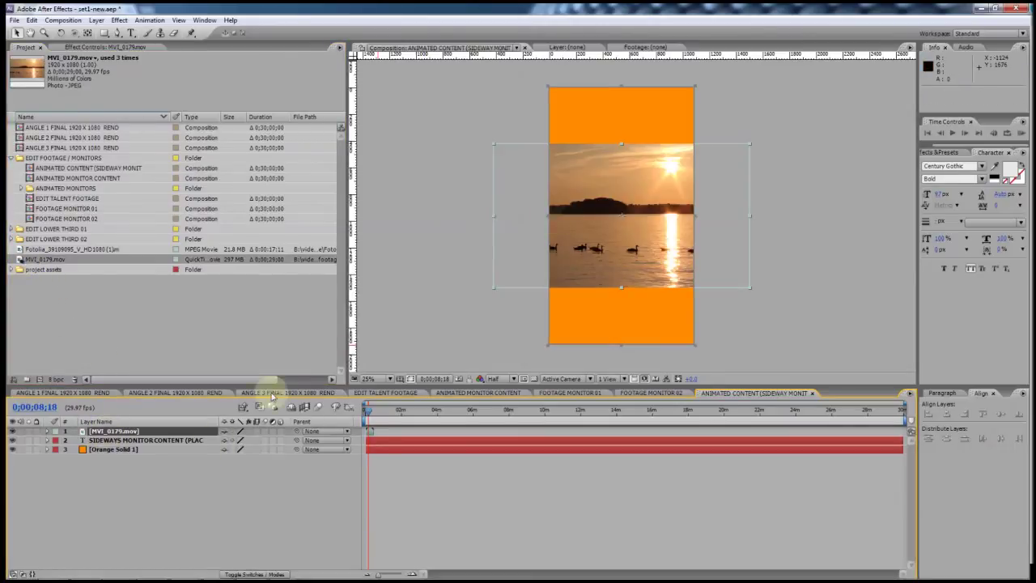
key("s")
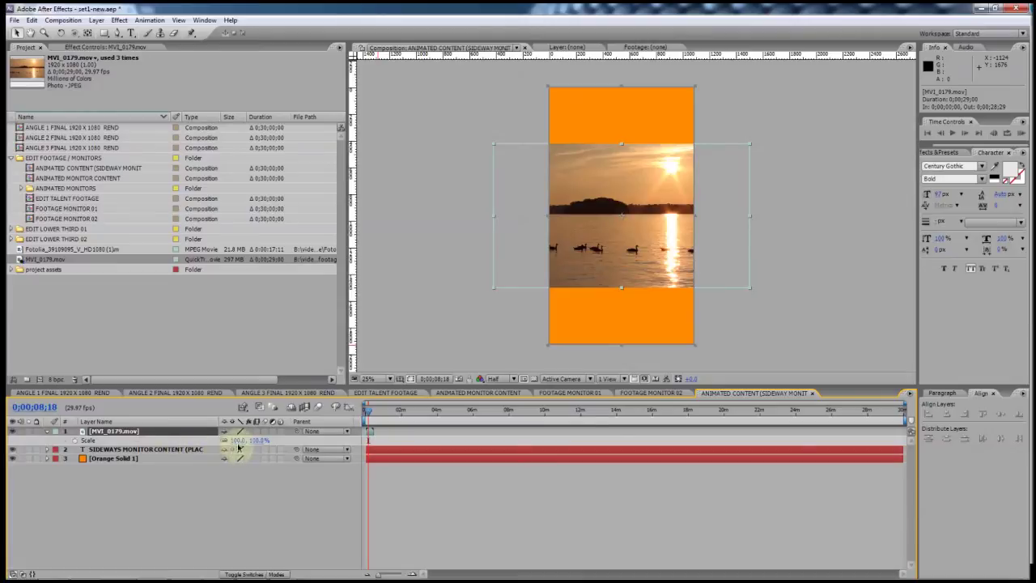
key("ctrl+alt+shift+g")
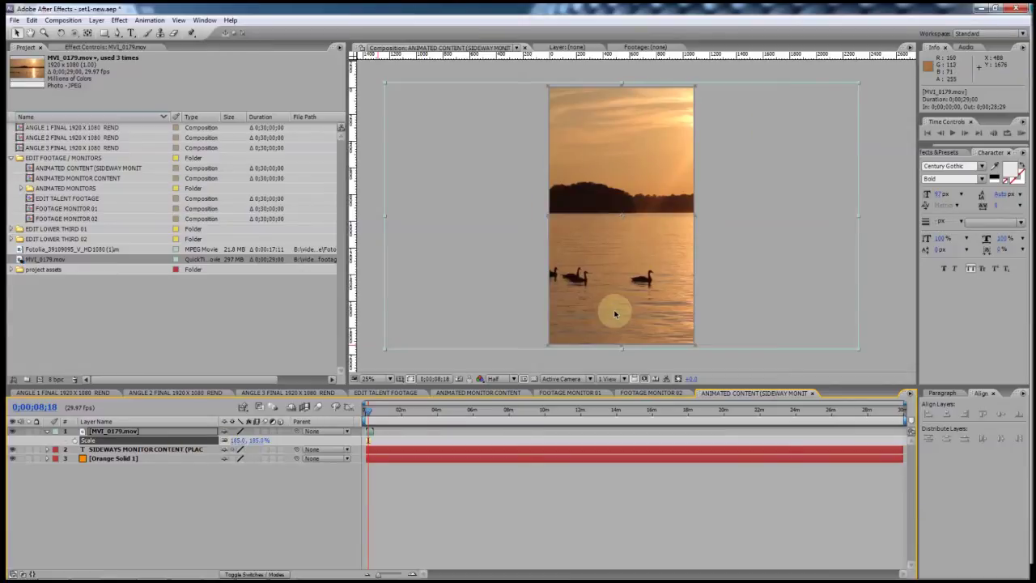
left_click(87, 394)
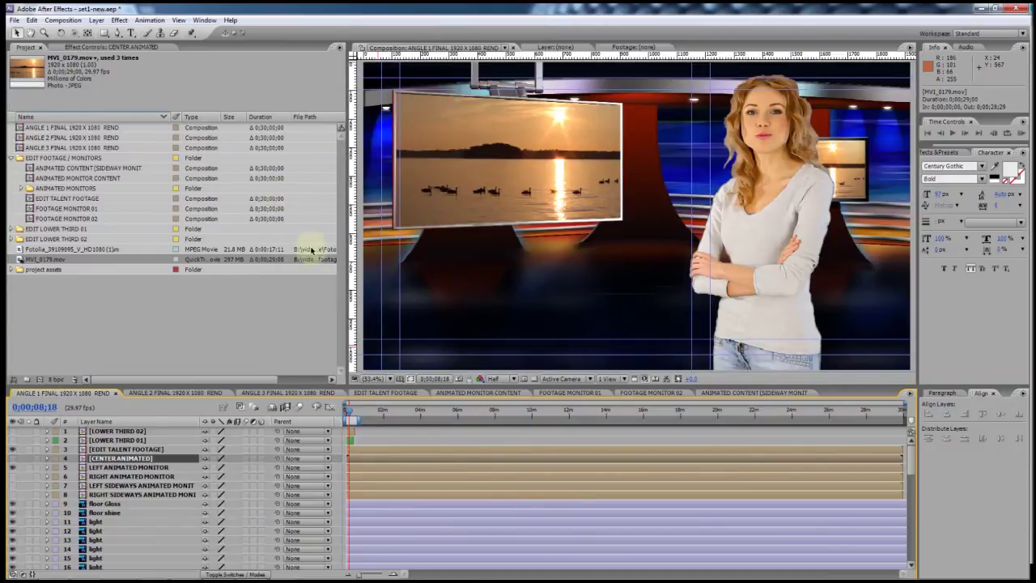
Step: Close the talent, monitor content, FOOTAGE MONITOR and sideways content tabs, then view ANGLE 2 FINAL
left_click(415, 396)
left_click(423, 392)
left_click(428, 396)
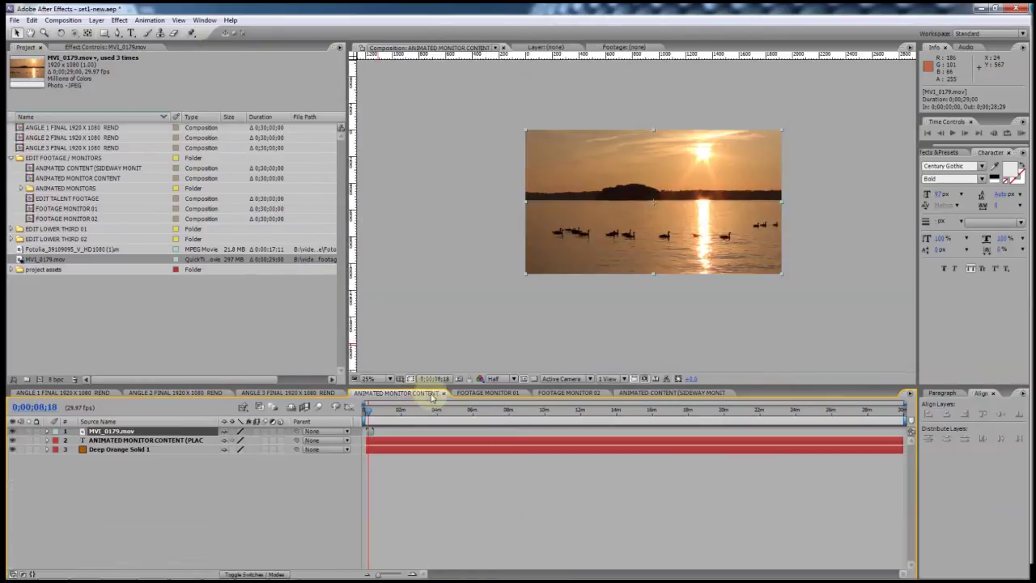
left_click(444, 393)
left_click(450, 394)
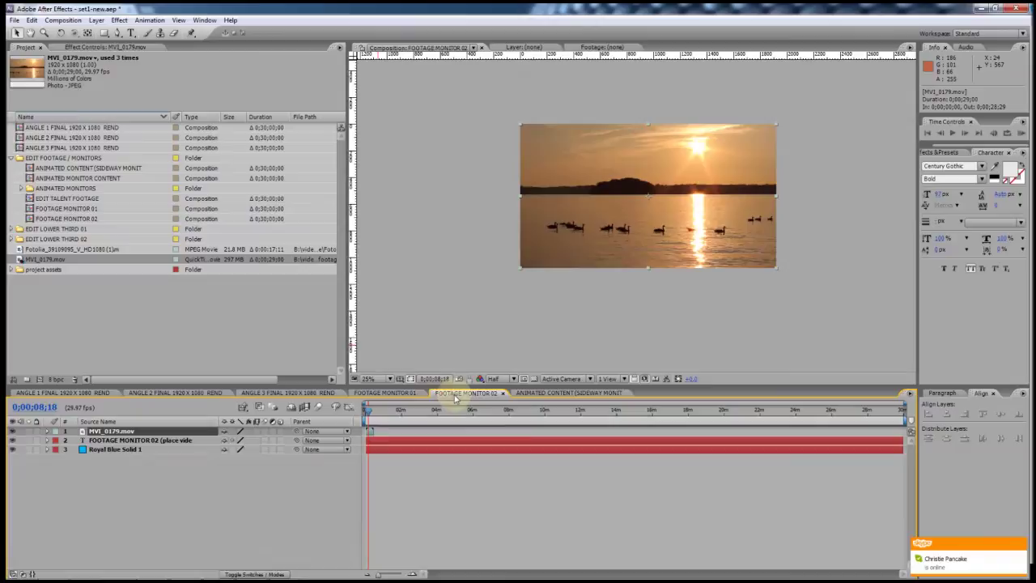
left_click(502, 394)
left_click(531, 395)
left_click(541, 393)
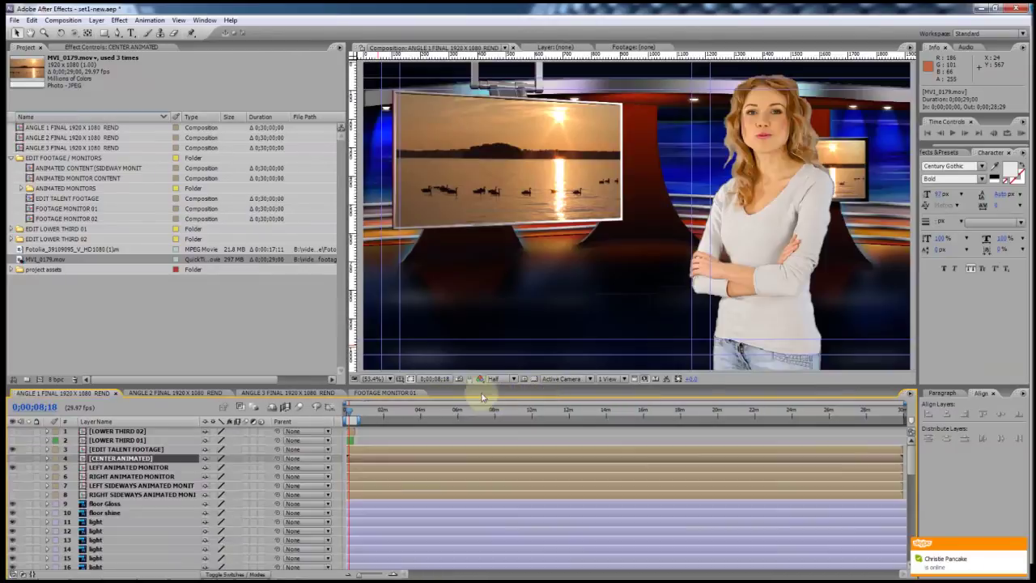
left_click(409, 394)
left_click(414, 393)
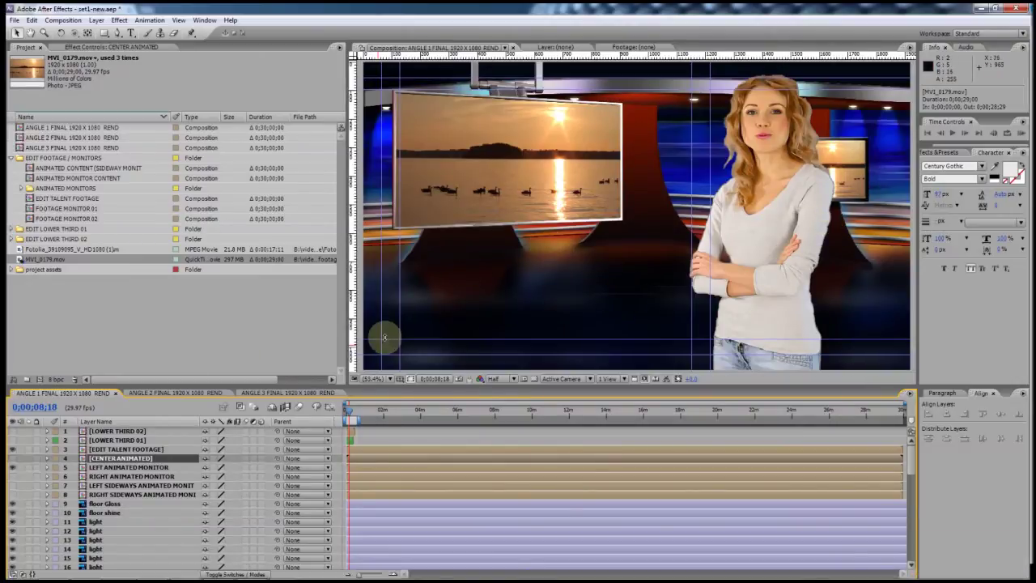
left_click(195, 394)
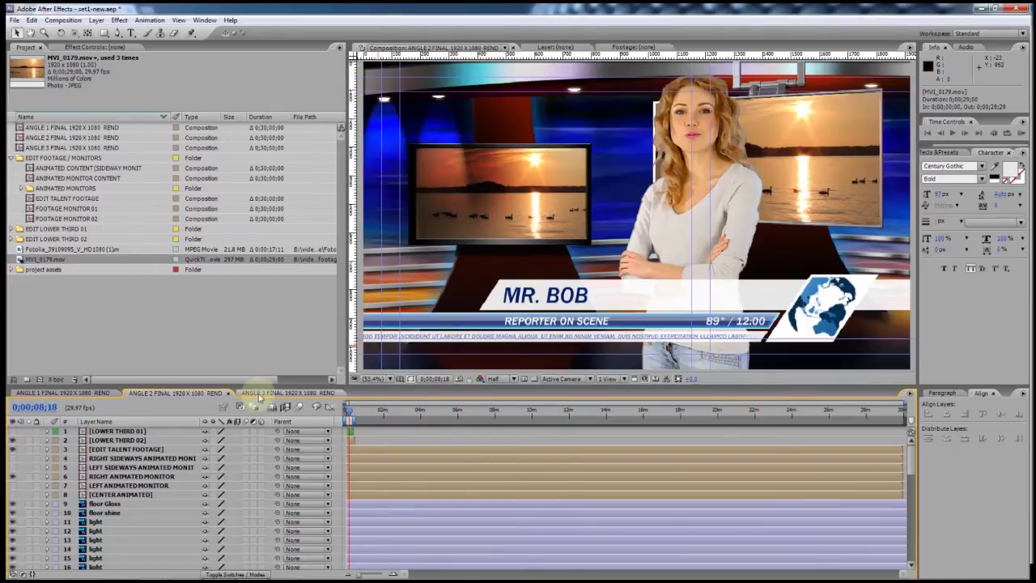
Step: Cycle through the ANGLE 1, 2 and 3 FINAL compositions, ending on ANGLE 1 FINAL
left_click(275, 392)
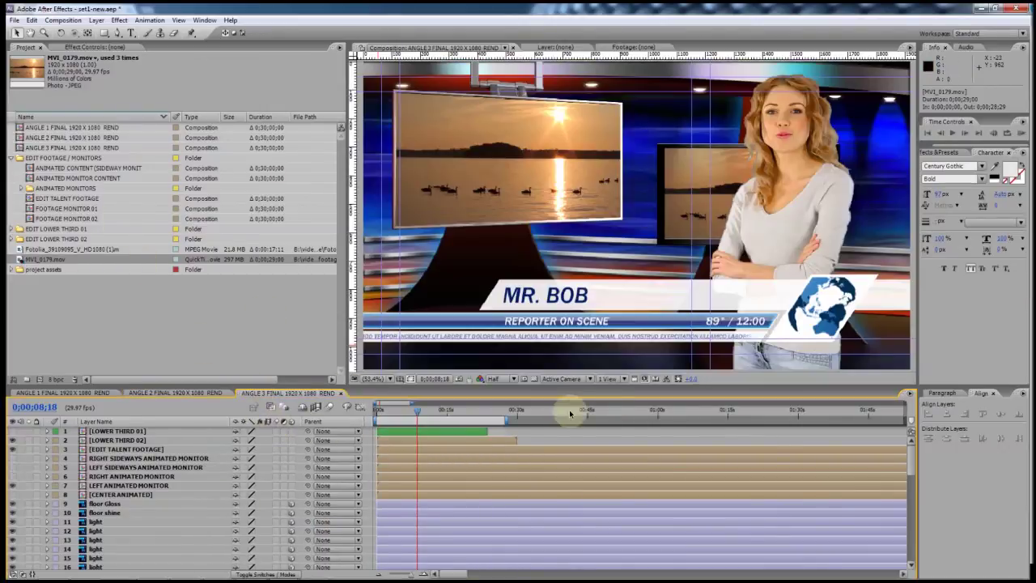
left_click(192, 393)
left_click(275, 392)
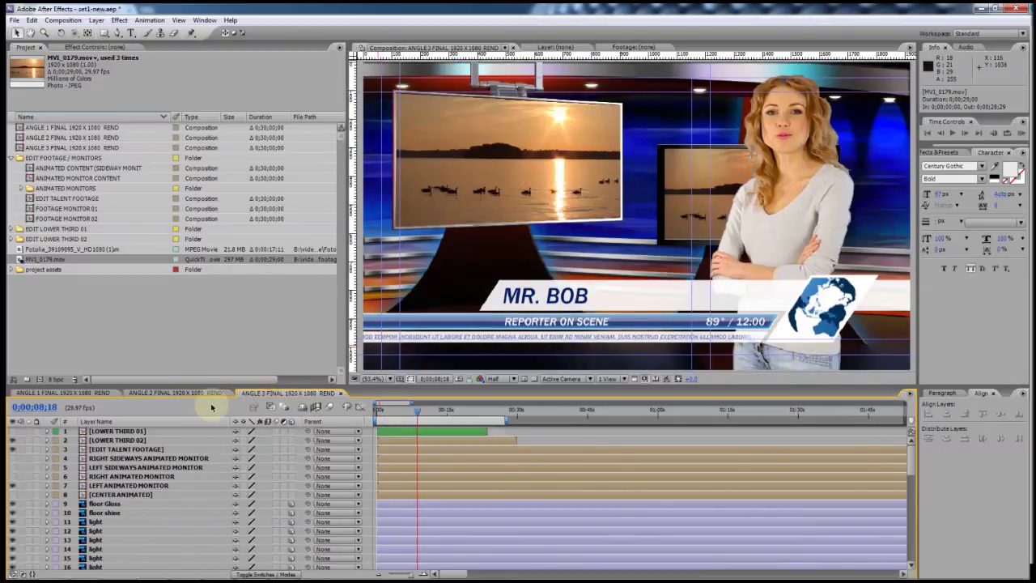
left_click(69, 392)
left_click(192, 393)
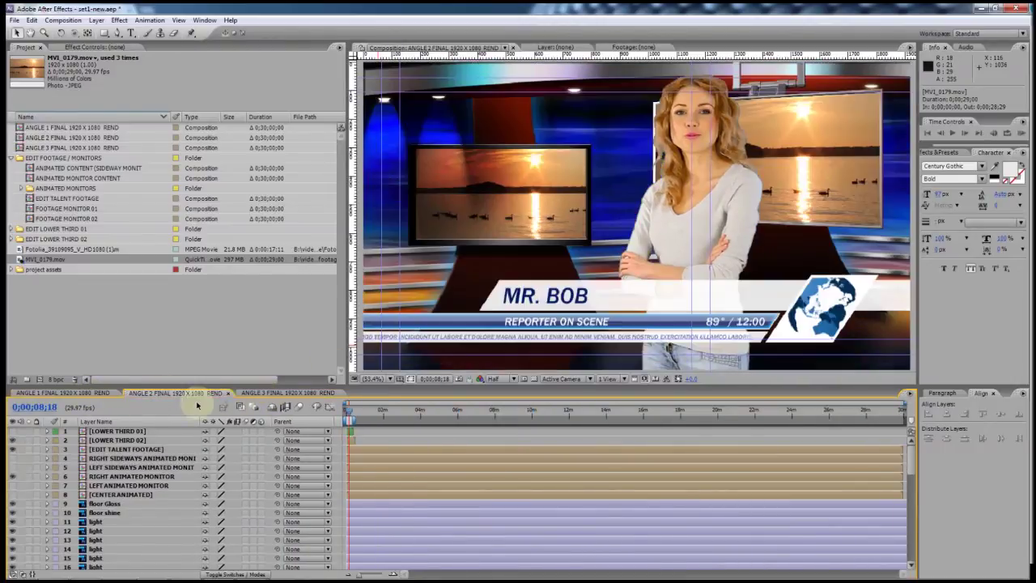
left_click(276, 392)
left_click(194, 393)
left_click(91, 393)
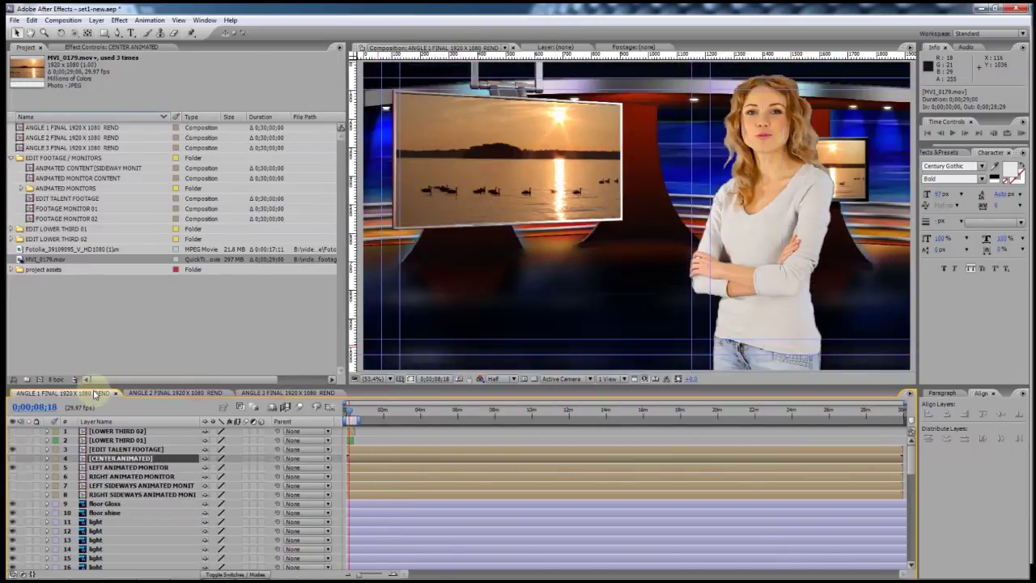
left_click(175, 395)
left_click(275, 393)
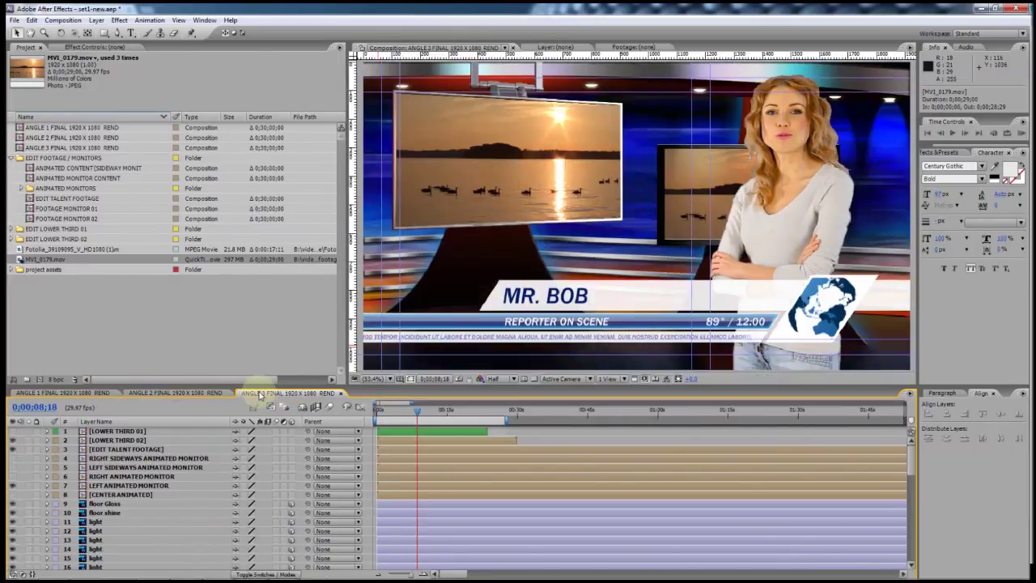
left_click(186, 395)
left_click(81, 393)
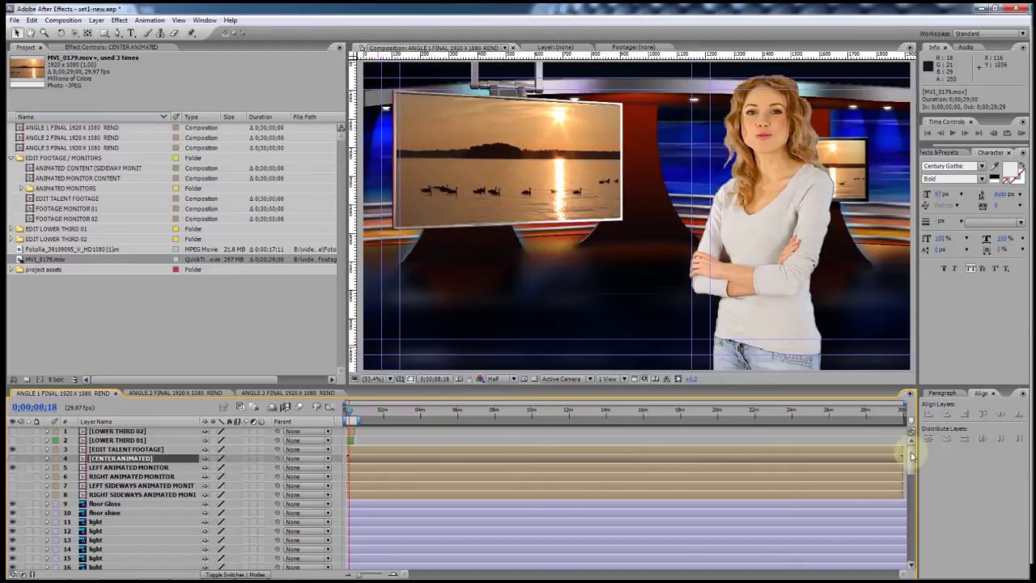
scroll(912, 456, "down", 3)
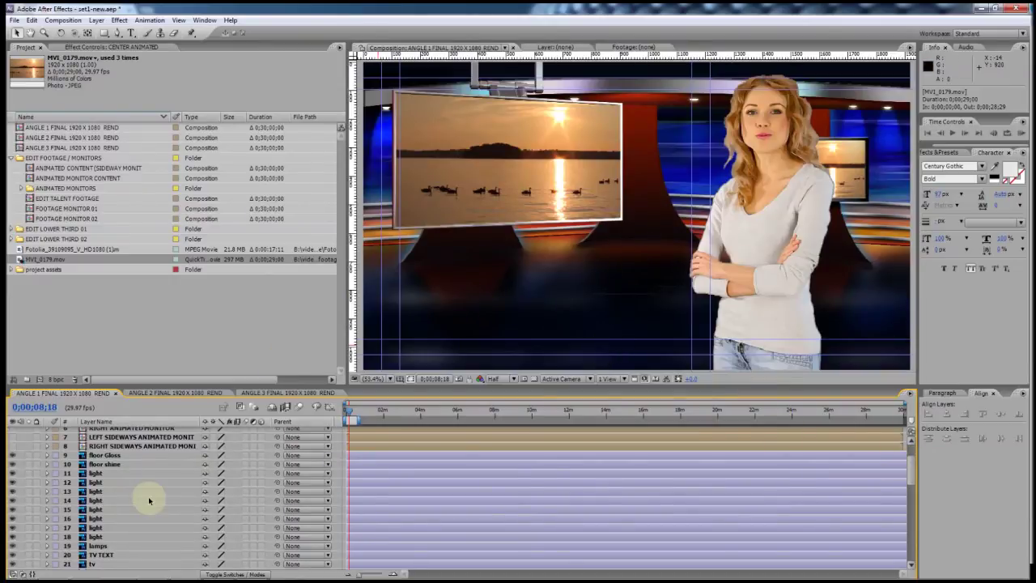
left_click(102, 473)
left_click(13, 473)
left_click(12, 474)
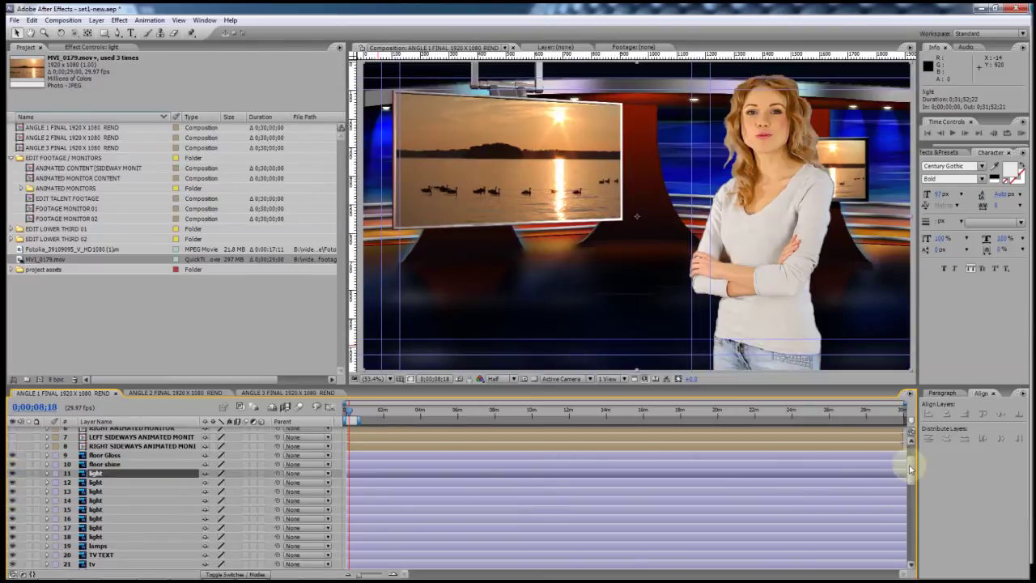
scroll(909, 486, "down", 5)
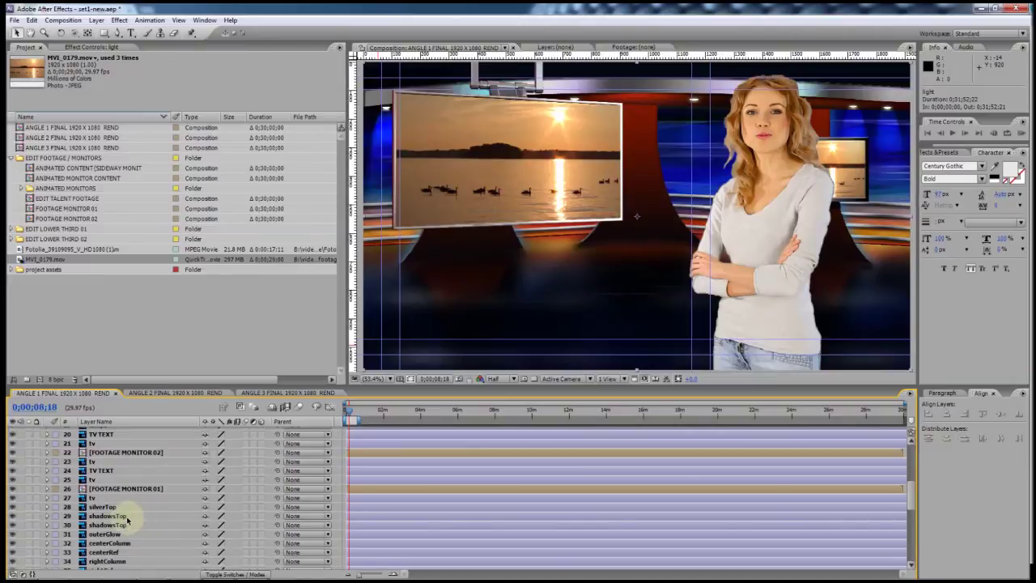
left_click(110, 515)
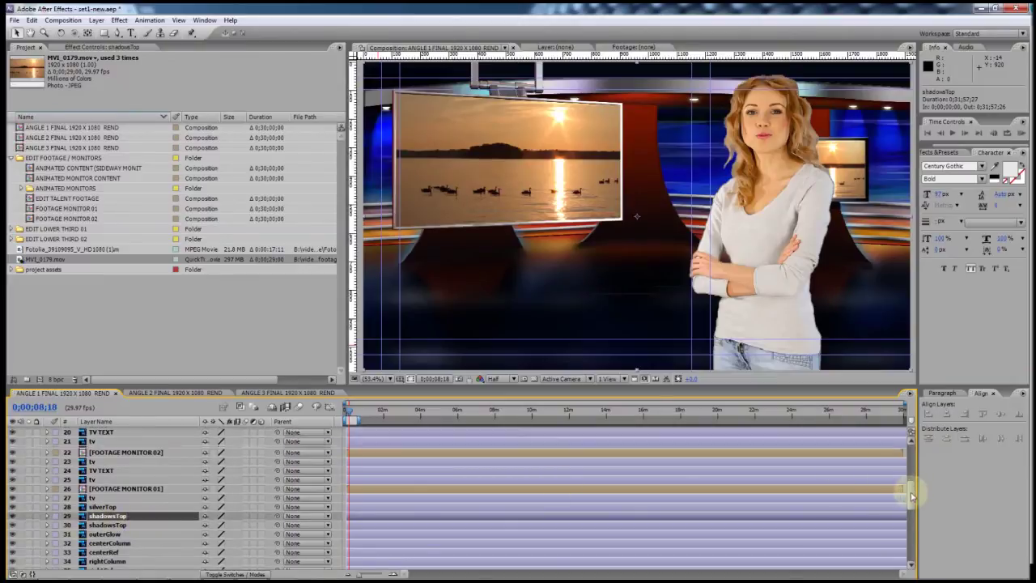
left_click_drag(910, 495, 907, 565)
left_click(112, 556)
left_click(106, 565)
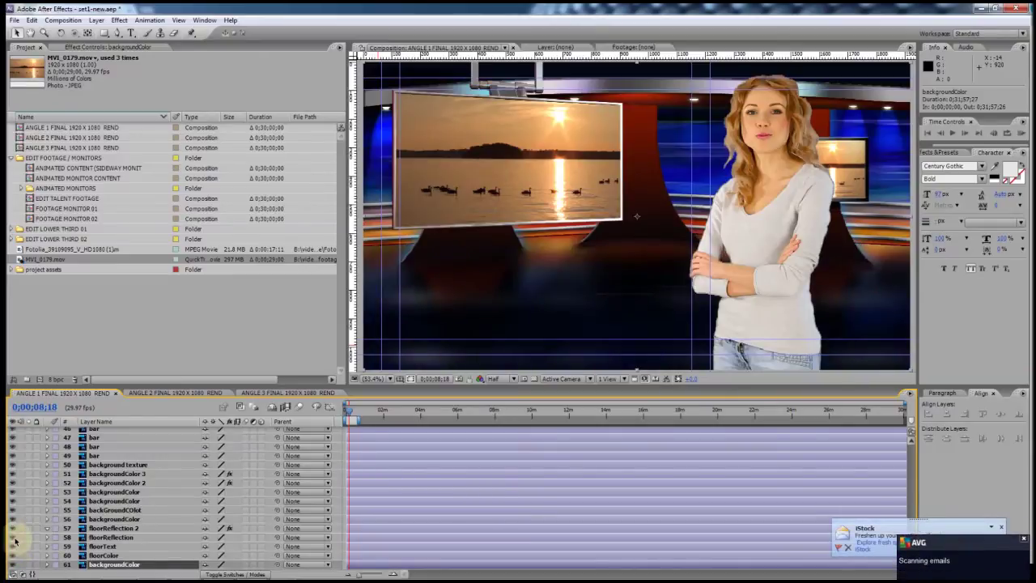
left_click(109, 519)
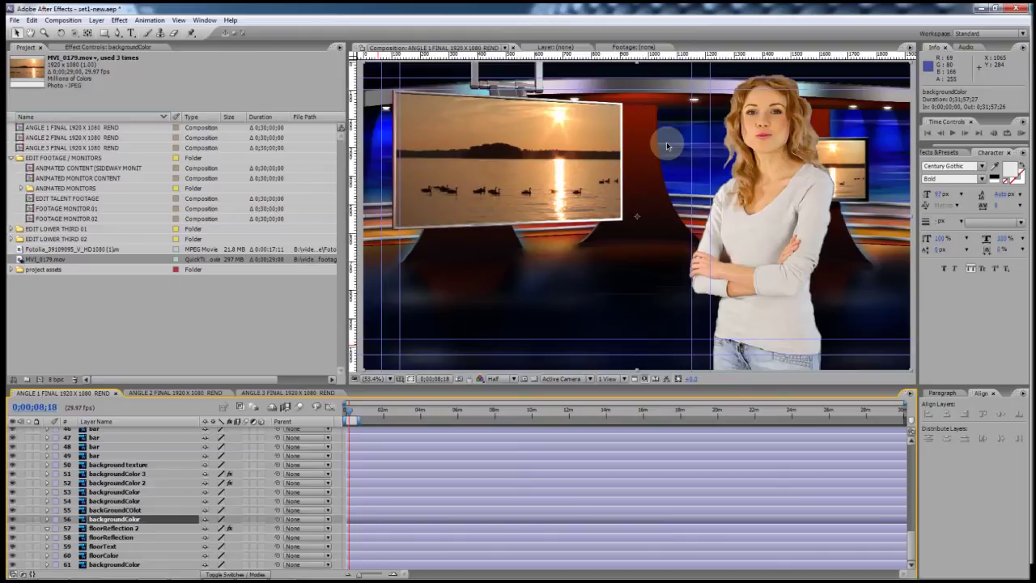
Step: RAM-preview ANGLE 1 FINAL from the start, then end the work area at about 10 seconds
key("Home")
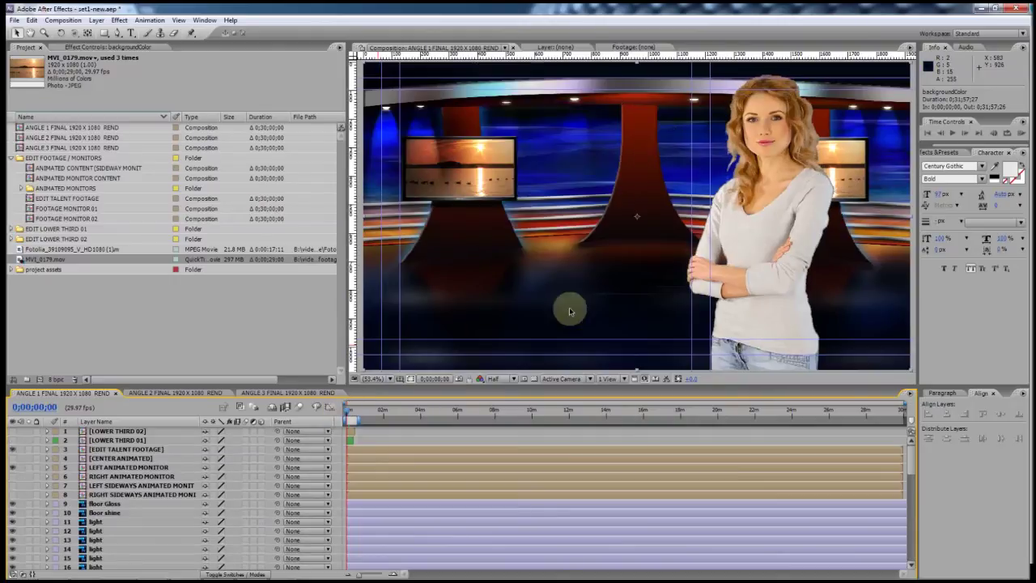
left_click(1008, 131)
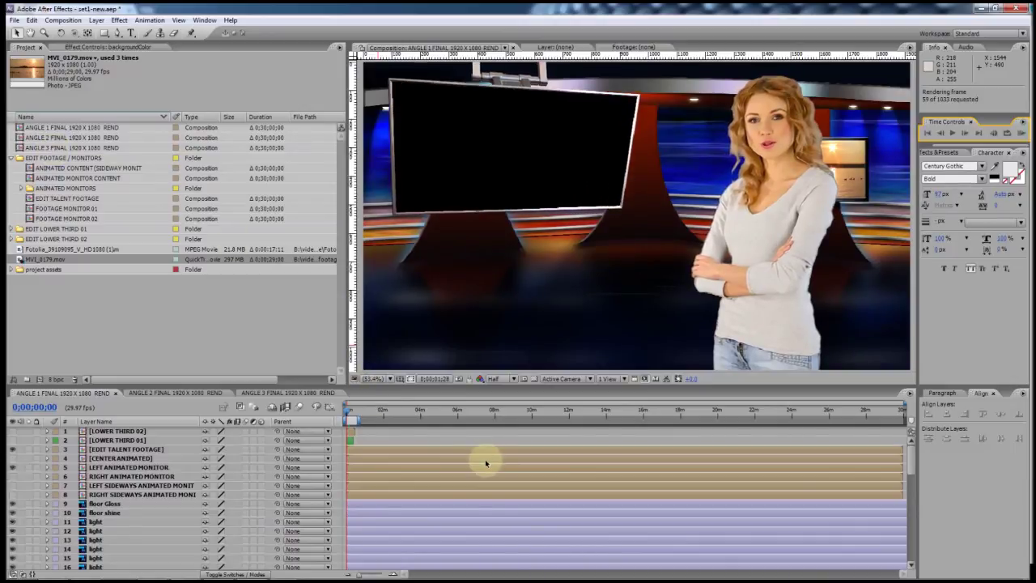
key("space")
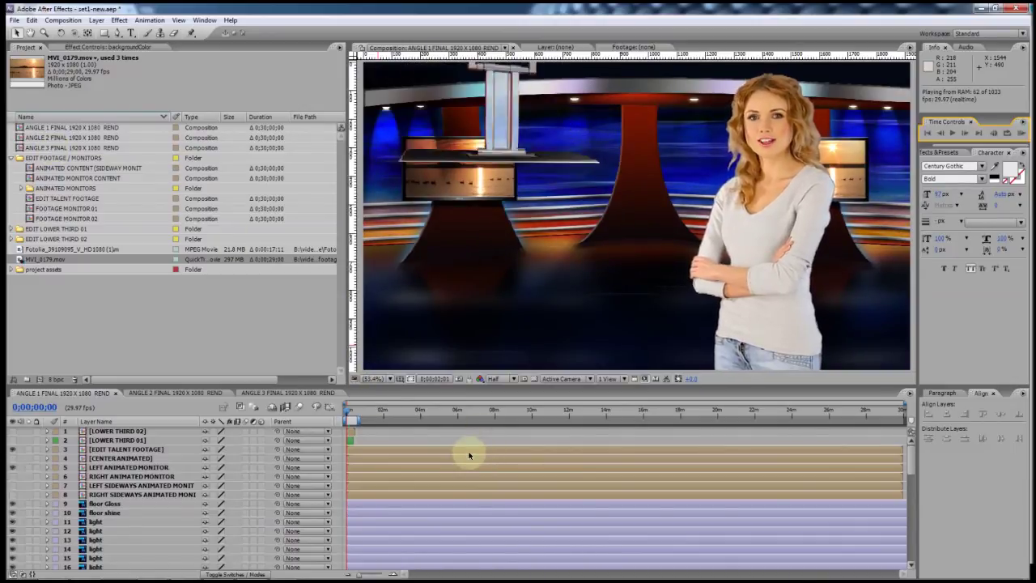
key("space")
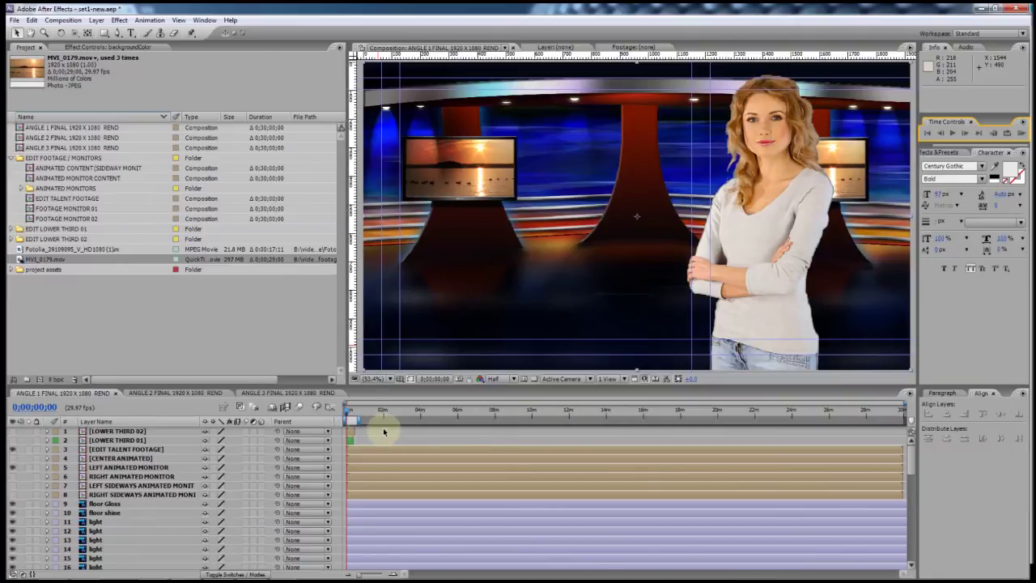
left_click_drag(351, 418, 520, 421)
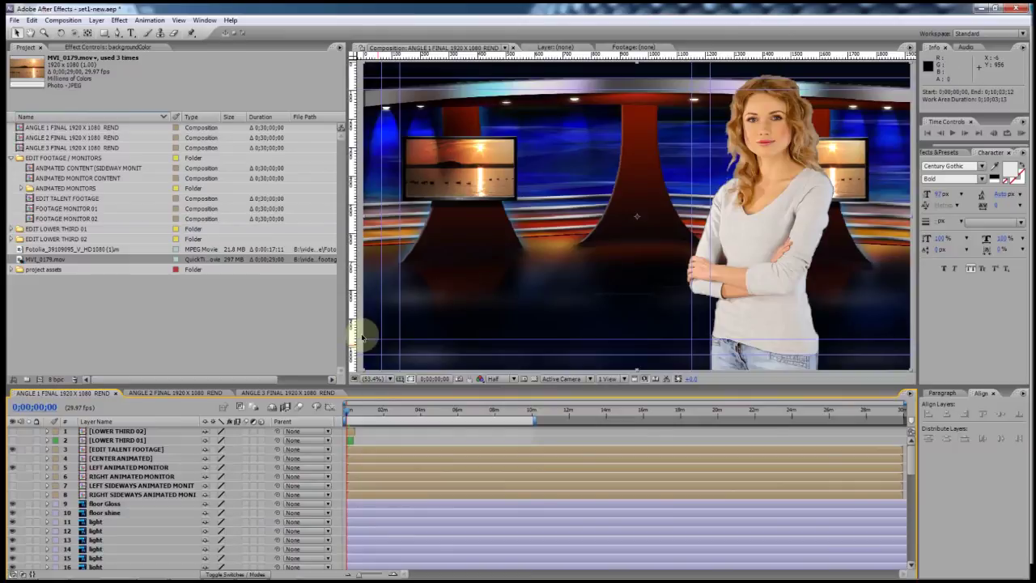
Step: Queue ANGLE 1 FINAL with a QuickTime Movie output format and start the render
left_click(64, 20)
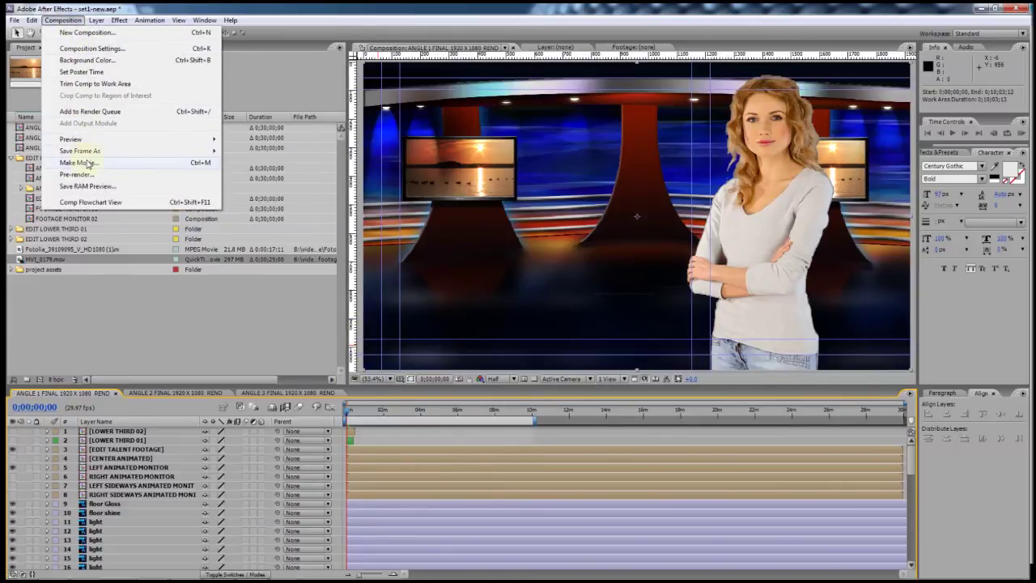
key("Escape")
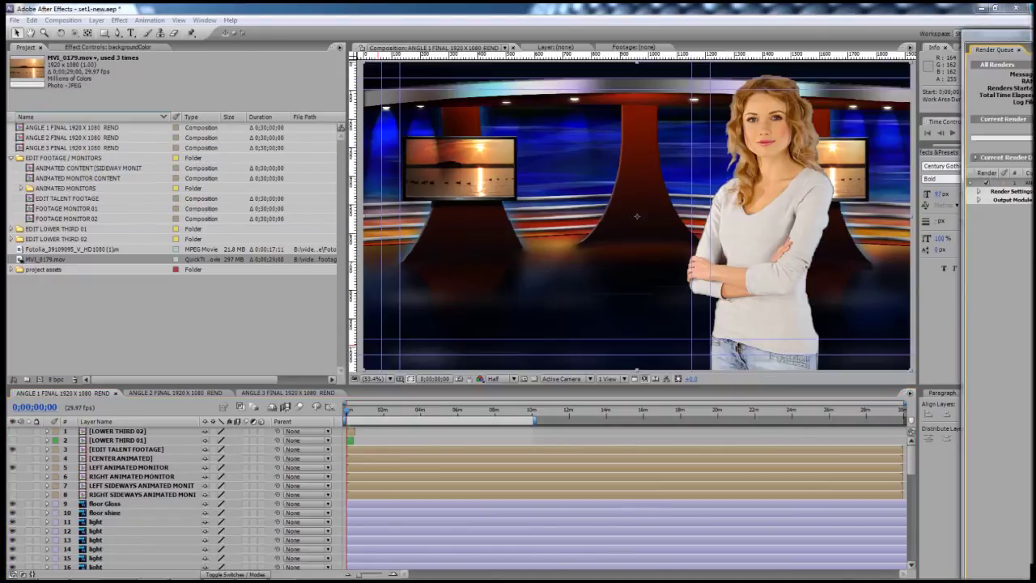
key("ctrl+m")
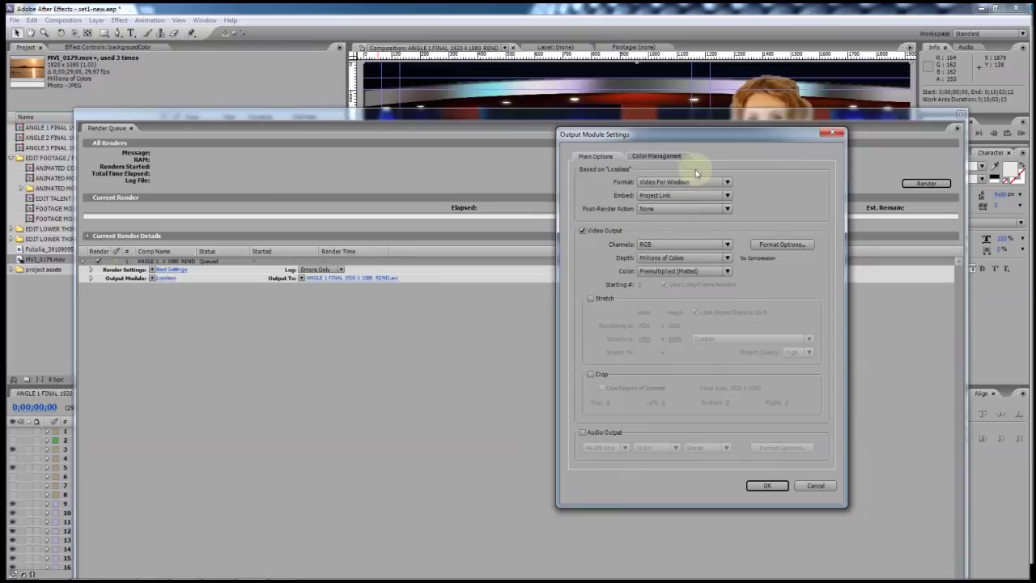
left_click(665, 182)
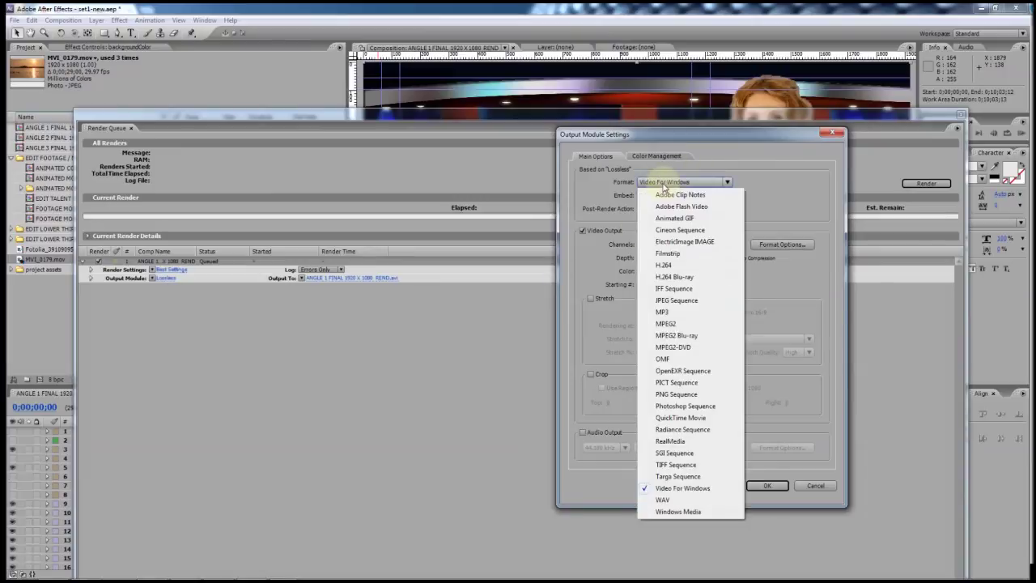
left_click(680, 418)
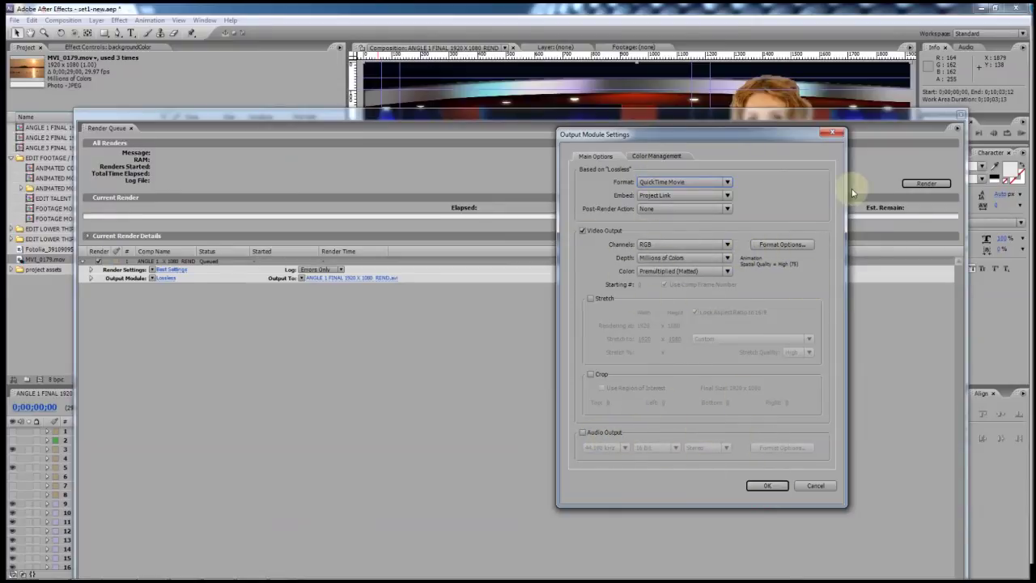
left_click(834, 133)
left_click(905, 184)
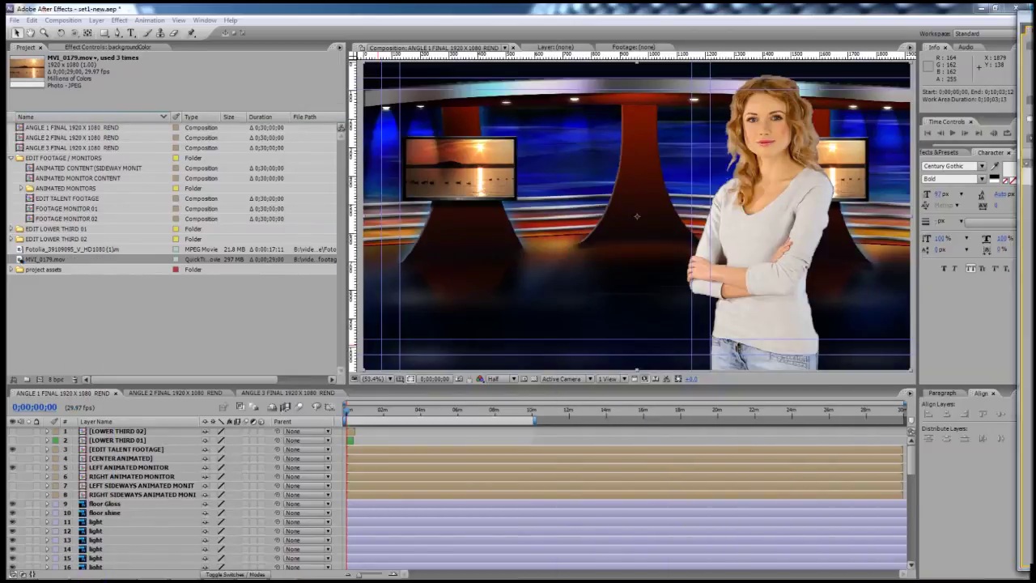
Step: Reset the timeline work area to span the full 30-minute ANGLE 1 FINAL composition
left_click(692, 510)
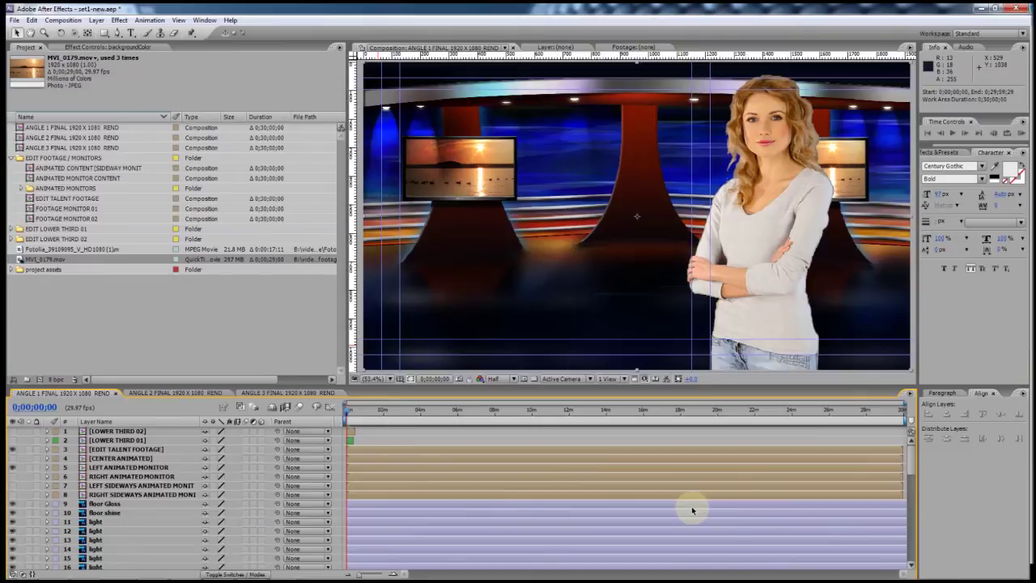